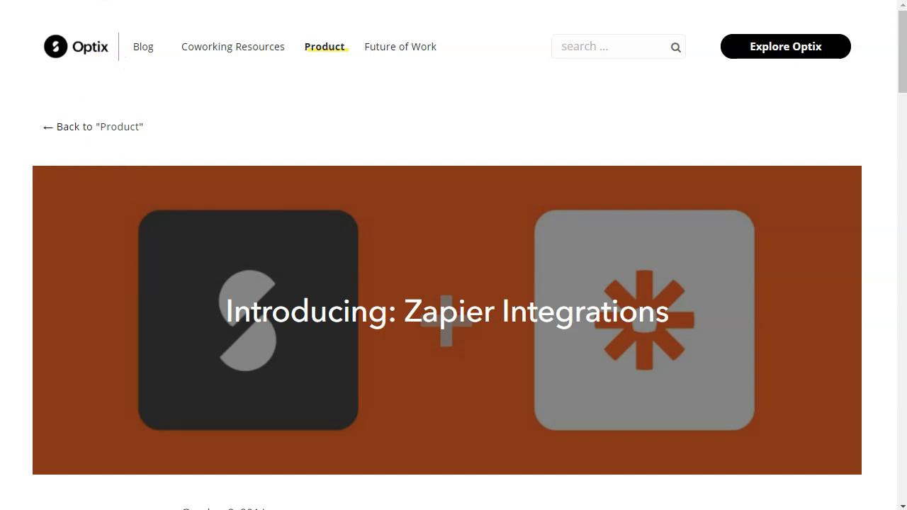
- Switch from the Optix blog post to the Zapier tab with the New Optix Members to Mailchimp Zap
left_click(156, 0)
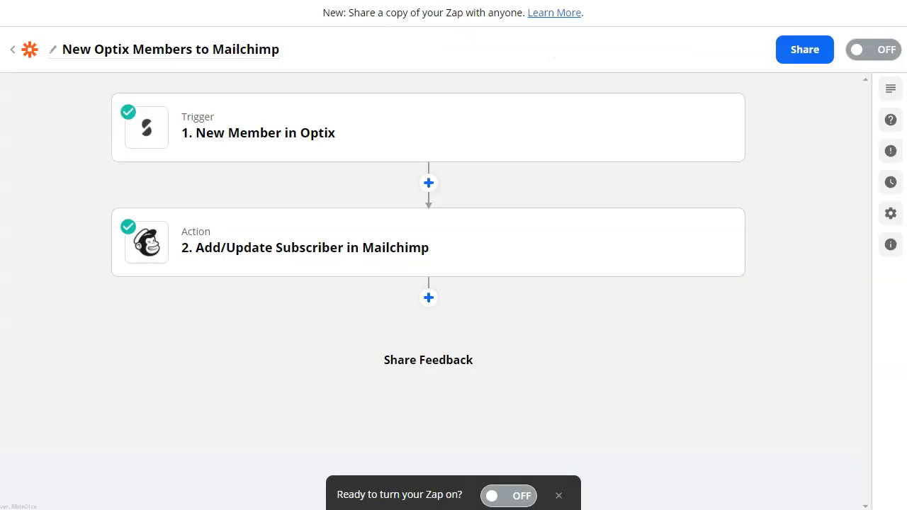
- Open the New Optix Plan to Mailchimp Zap and reveal the Edit buttons on its trigger and action cards
left_click(37, 133)
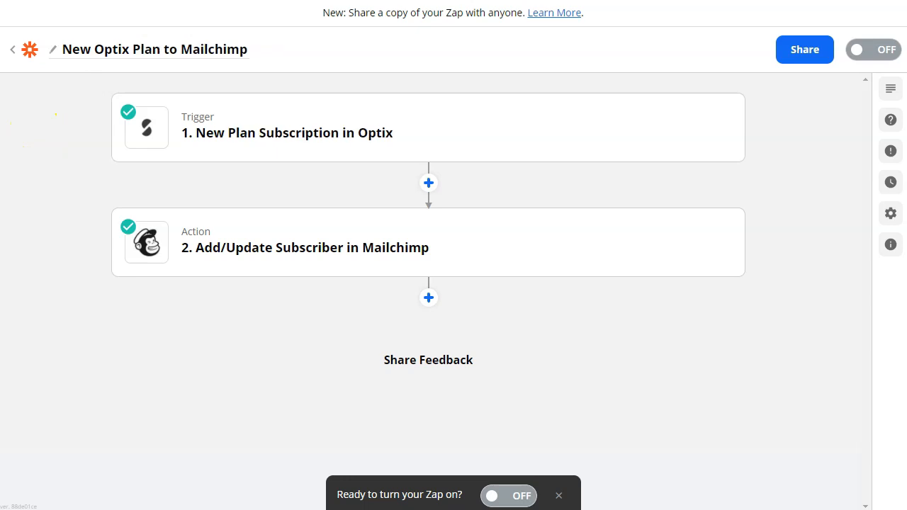
left_click(74, 139)
mouse_move(269, 165)
mouse_move(265, 228)
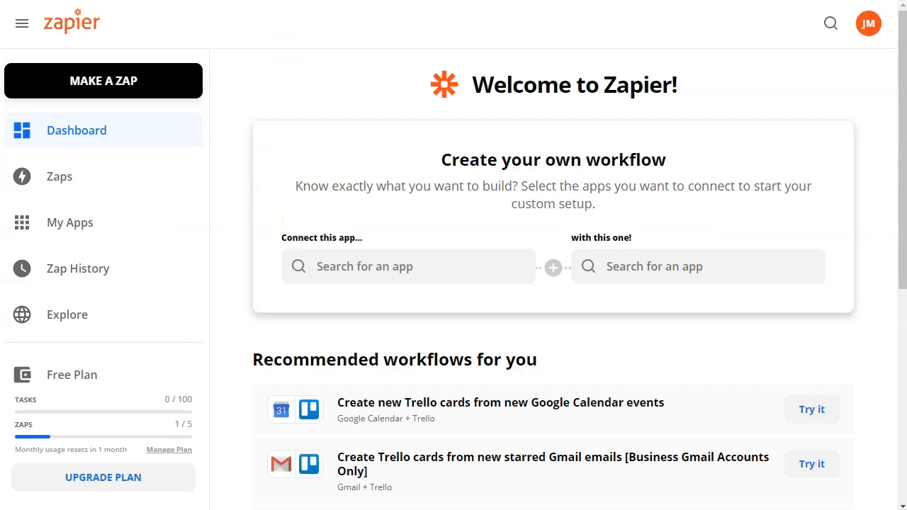
- Start a new Zap with Optix as the trigger app and New Member as the trigger event
left_click(104, 71)
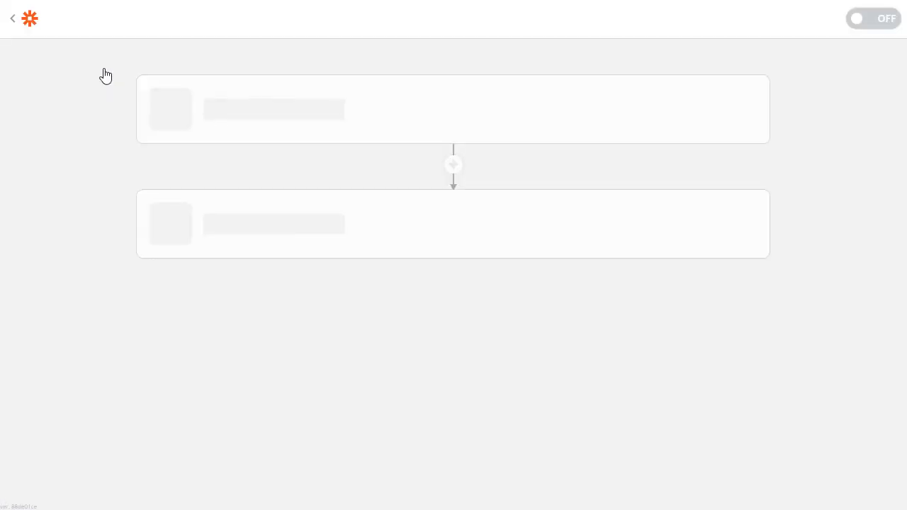
type("opt")
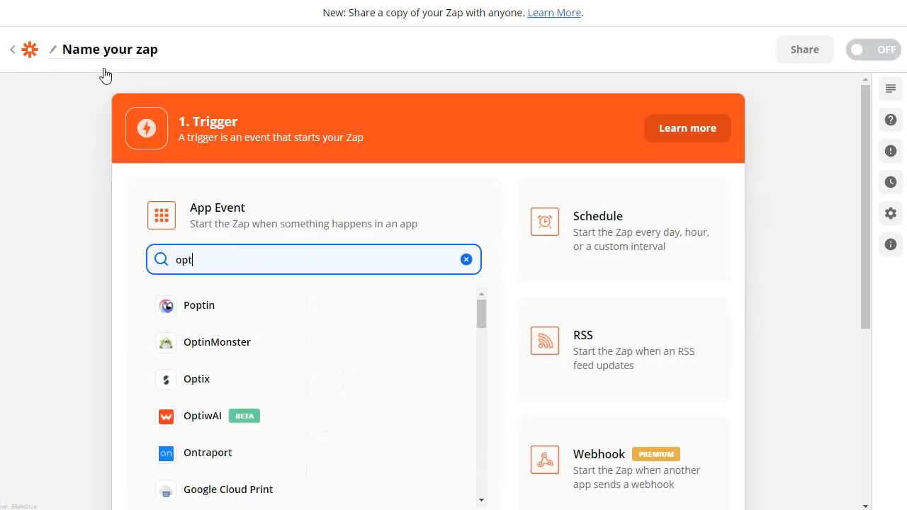
type("ix")
left_click(241, 304)
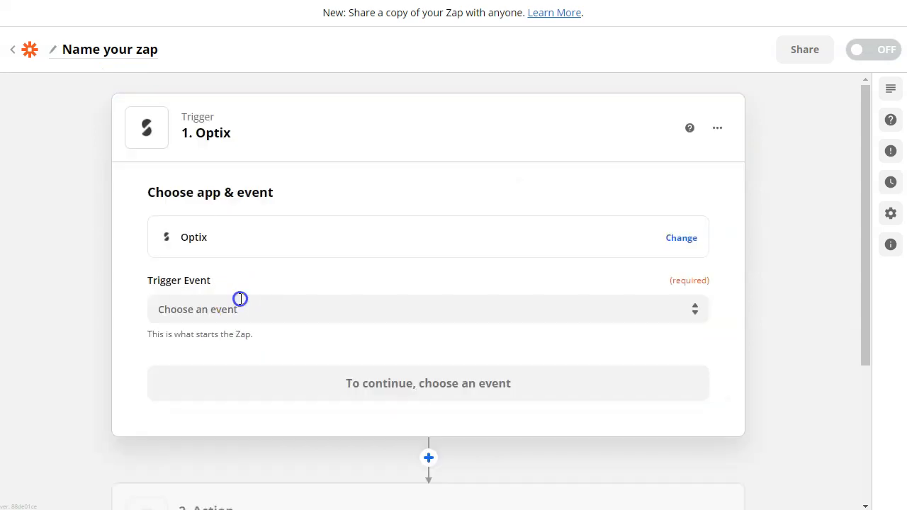
left_click(240, 299)
scroll(328, 379, "down", 2)
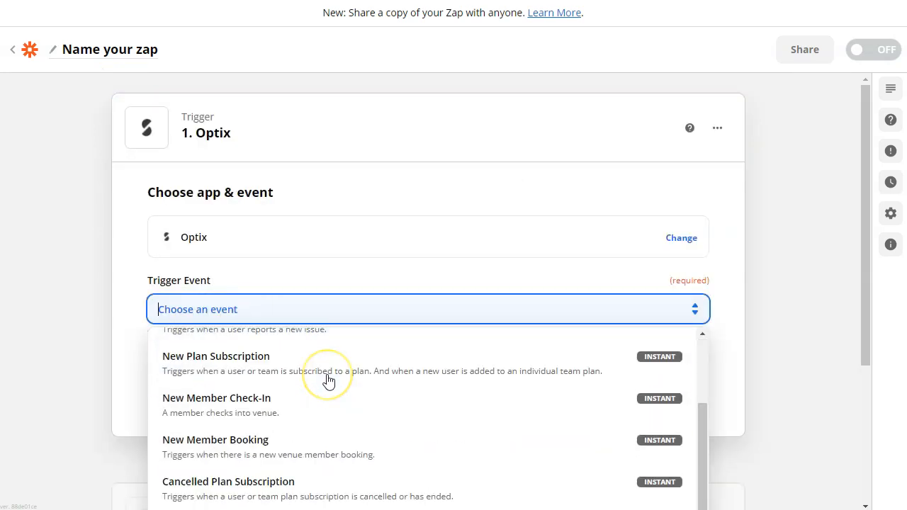
scroll(308, 425, "down", 1)
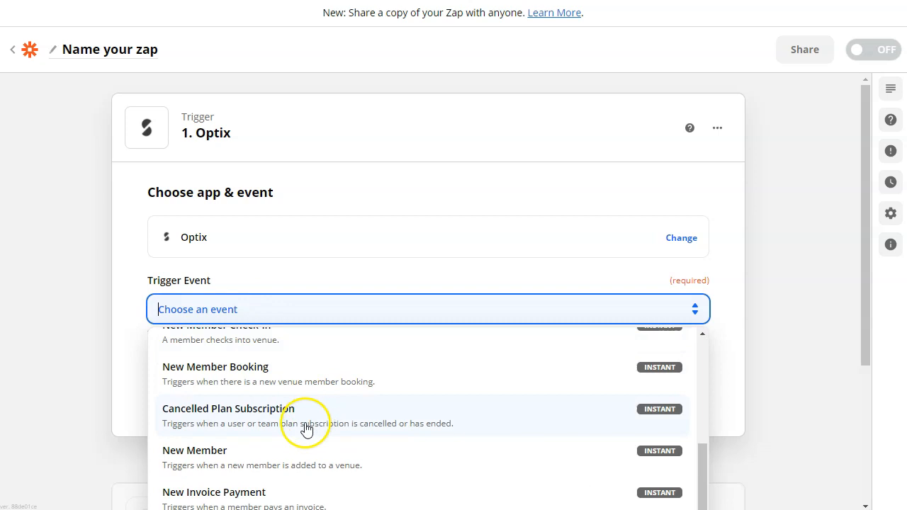
left_click(278, 470)
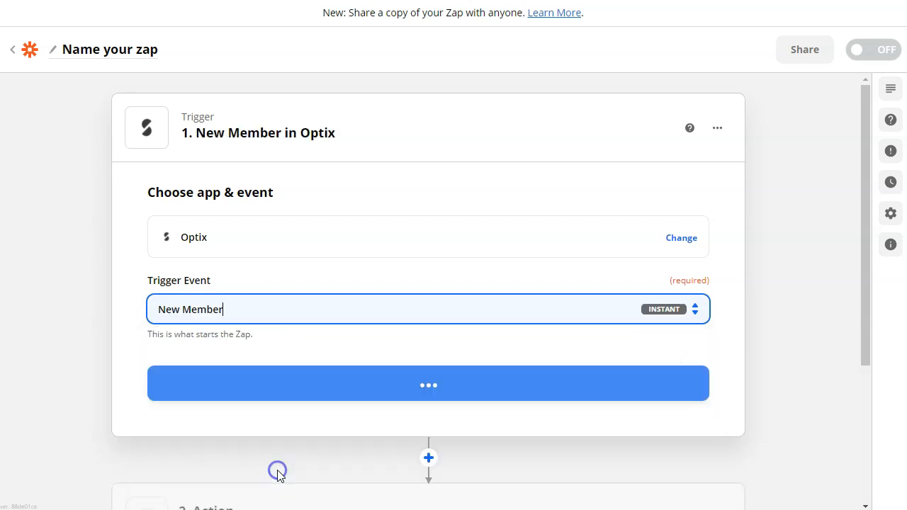
left_click(370, 378)
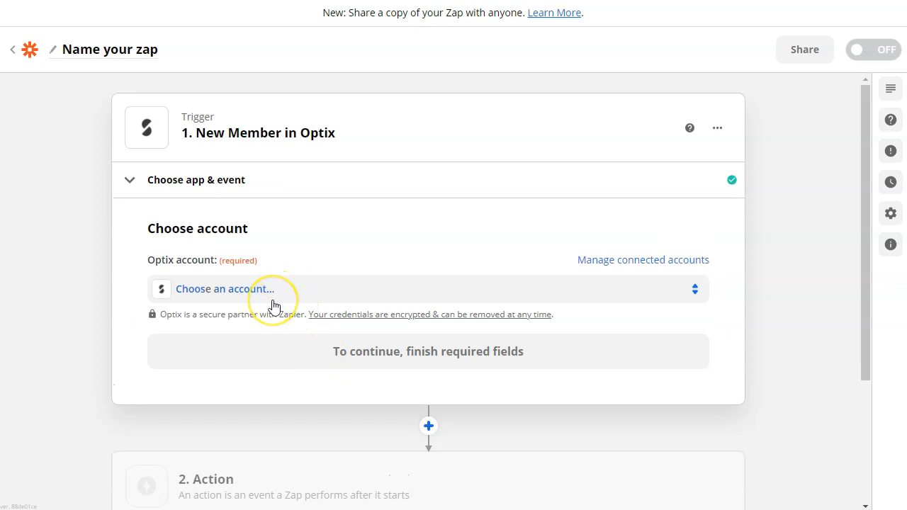
- Connect the Optix account, choose the venue, and finish the trigger setup
left_click(286, 304)
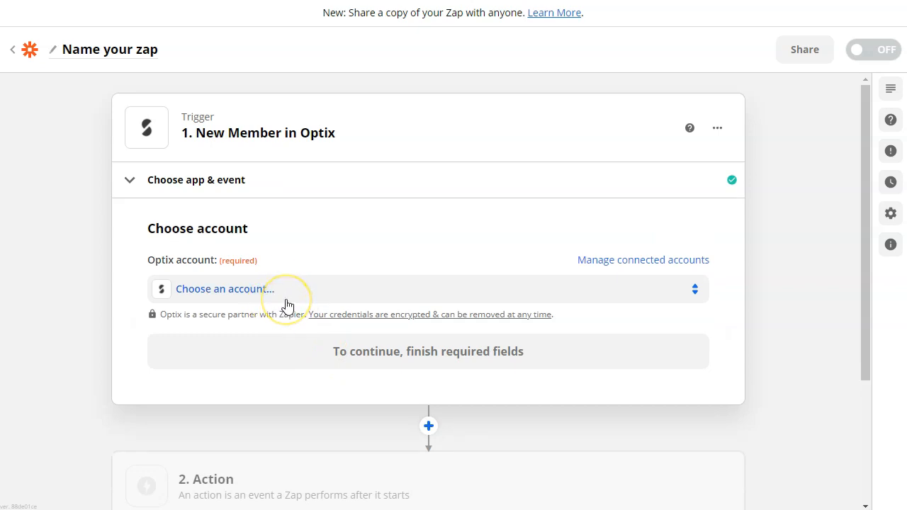
left_click(286, 304)
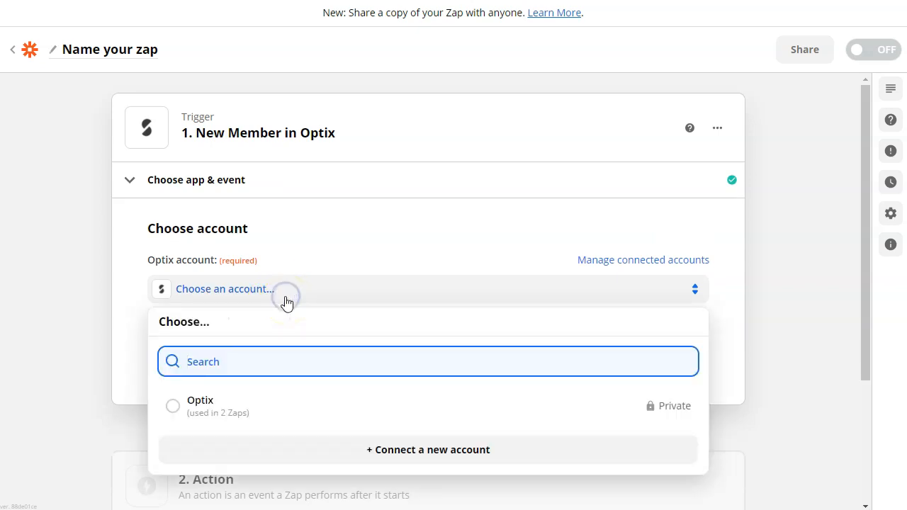
left_click(252, 414)
left_click(337, 368)
left_click(297, 320)
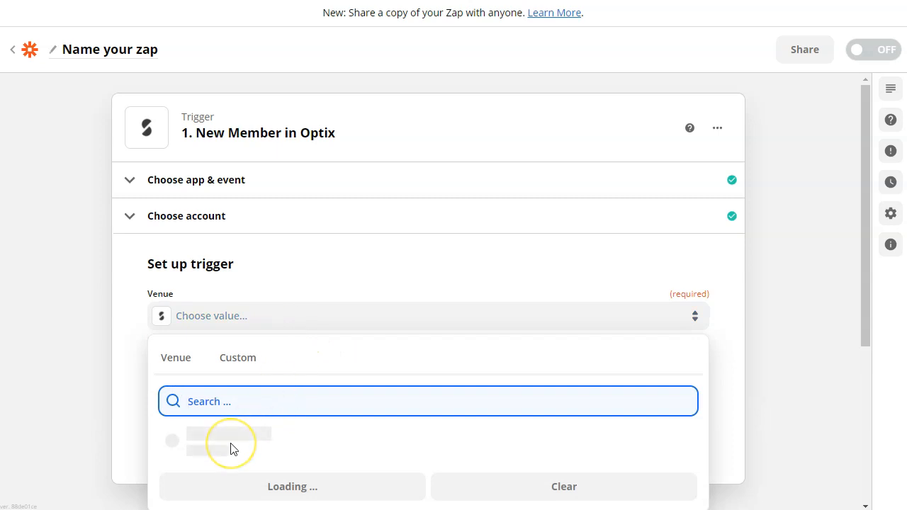
left_click(233, 445)
left_click(269, 434)
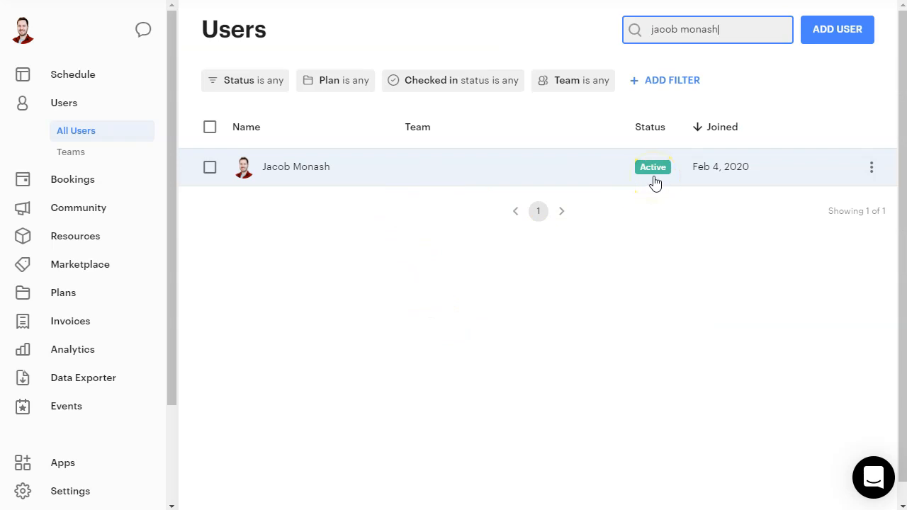
- In Optix, add a new user with the test email address and test first and last names
left_click(823, 46)
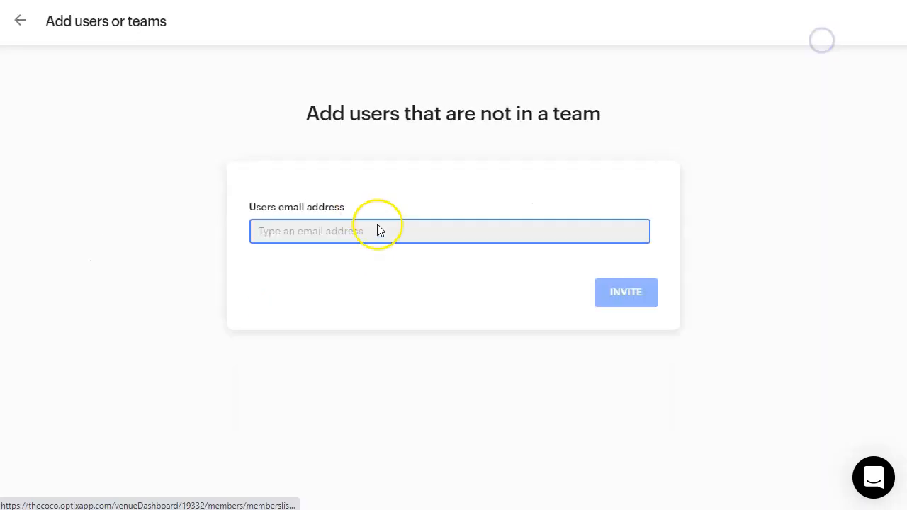
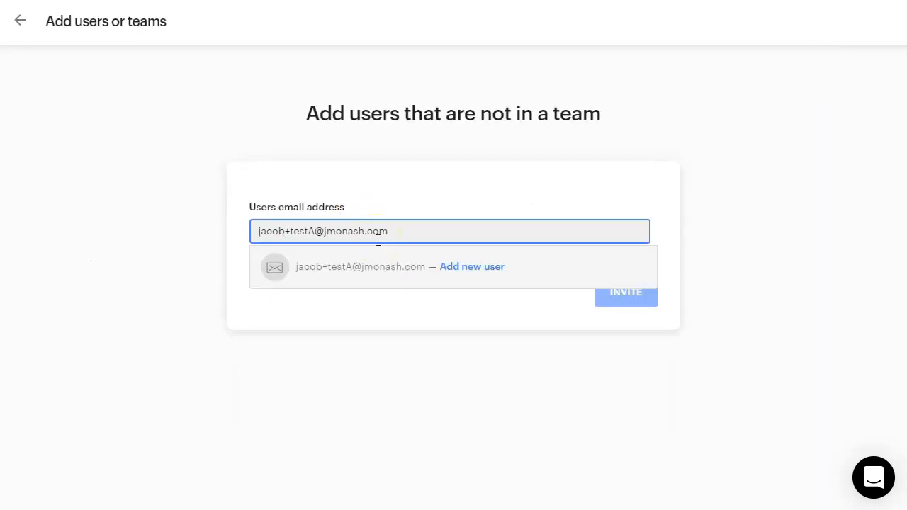
key("Return")
left_click(333, 287)
type("JacobTest")
key("Tab")
type("MonashTest")
- Assign the Test Plan for Troubleshooting to the new user, then return to Zapier
left_click(290, 357)
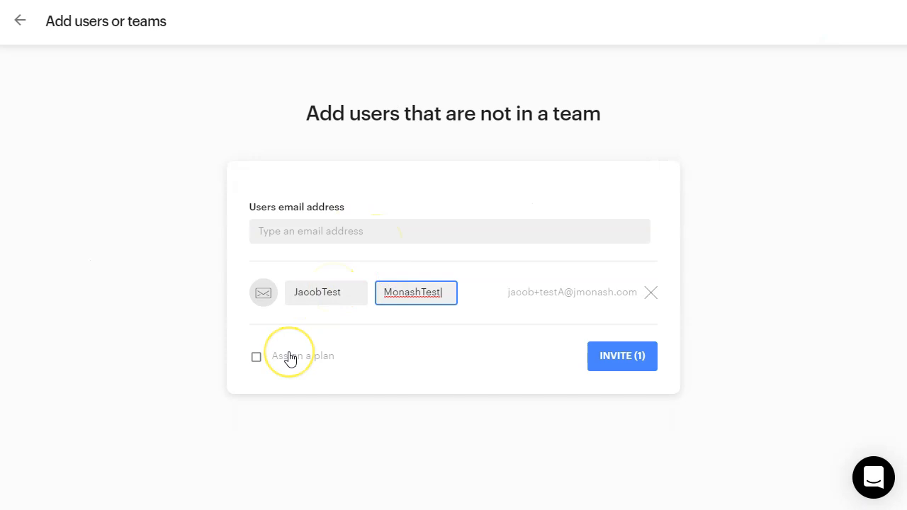
left_click(289, 356)
left_click(612, 357)
left_click(397, 189)
scroll(386, 263, "down", 1)
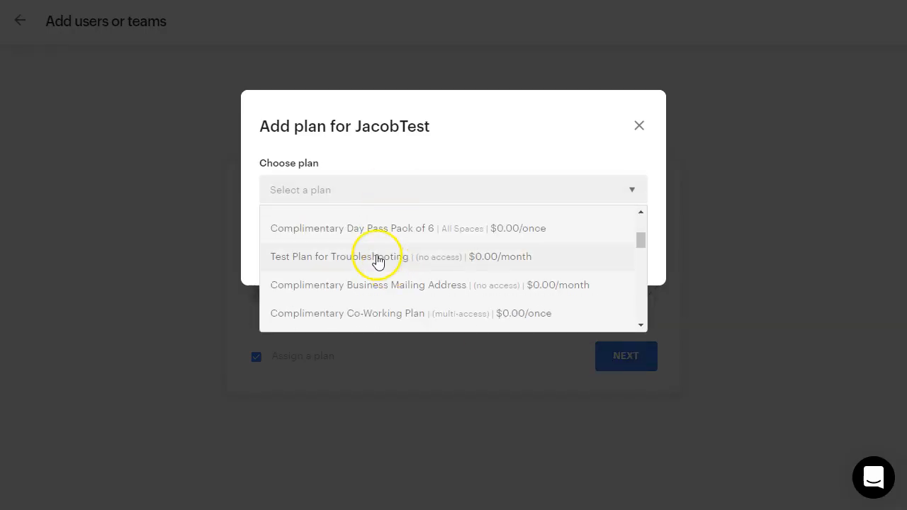
left_click(373, 259)
scroll(372, 259, "down", 4)
left_click(598, 385)
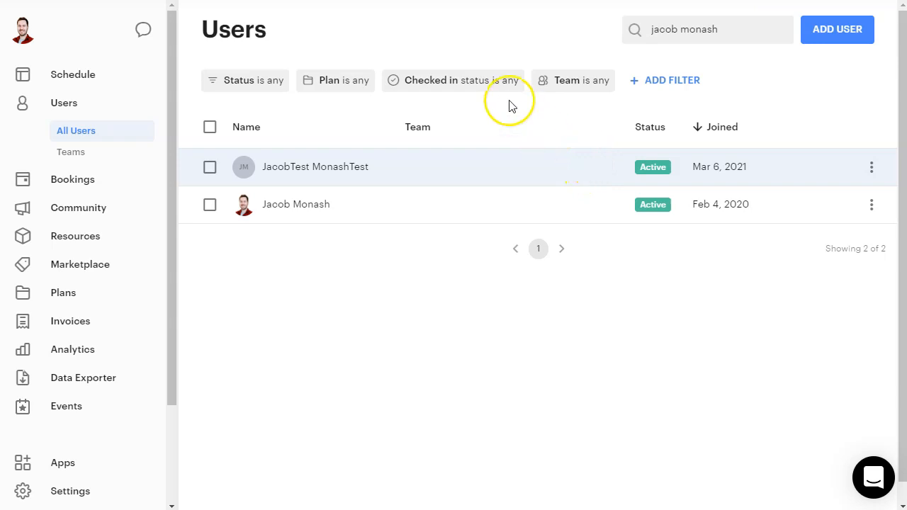
left_click(402, 0)
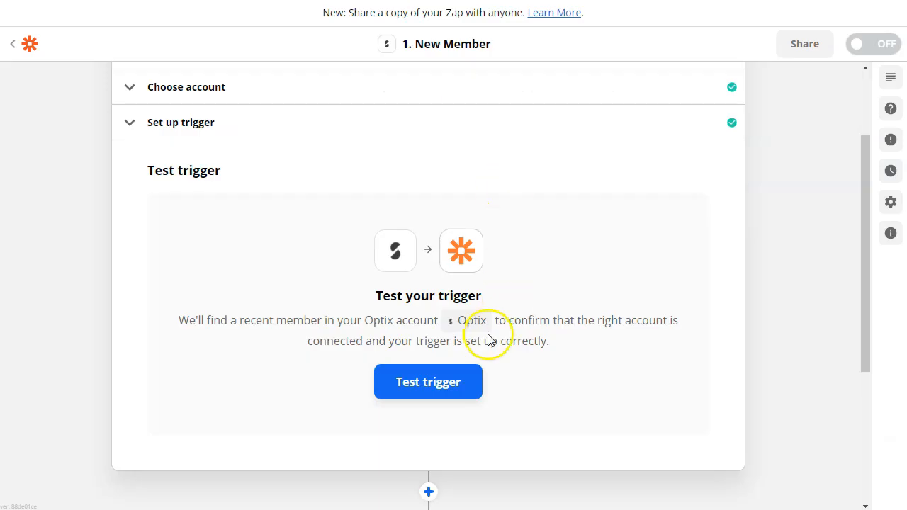
- Run the New Member trigger test, check the Optix member it finds, and continue to the action step
left_click(421, 376)
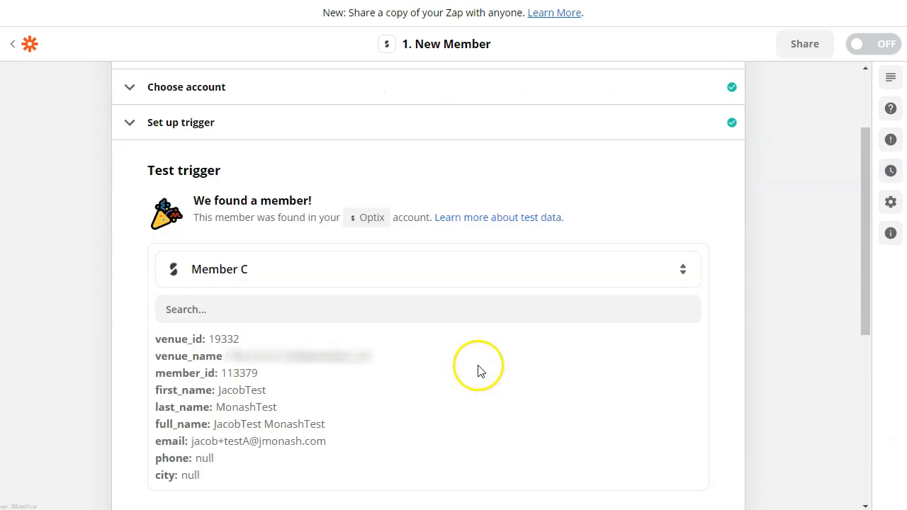
scroll(468, 364, "down", 2)
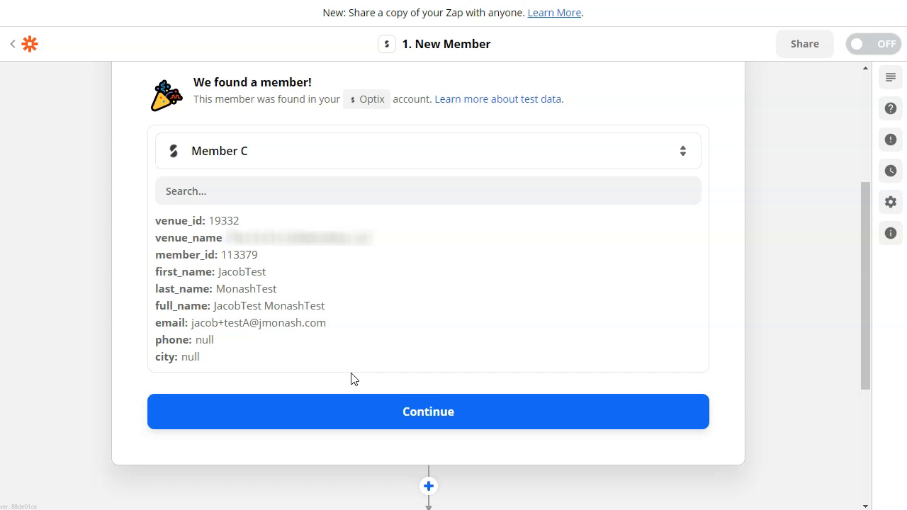
left_click(409, 412)
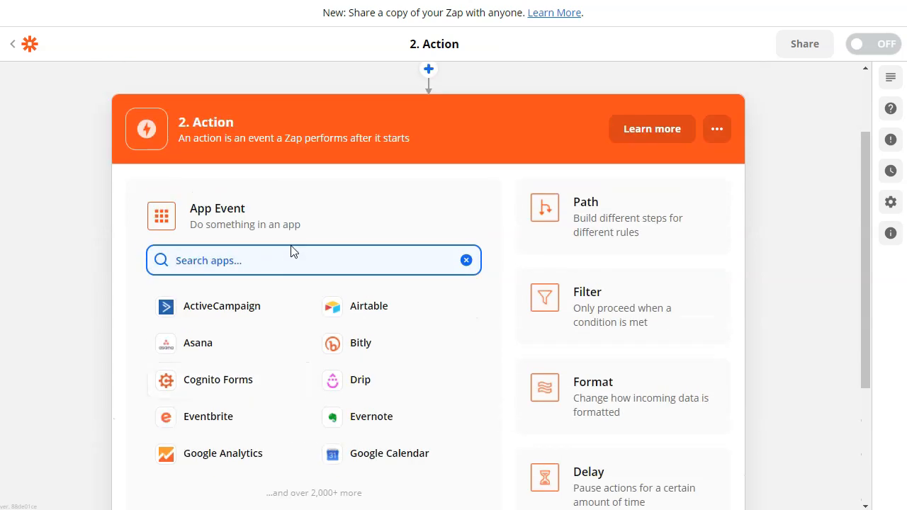
- Set the action to Mailchimp Add/Update Subscriber with the connected Mailchimp account
type("mailch")
left_click(294, 310)
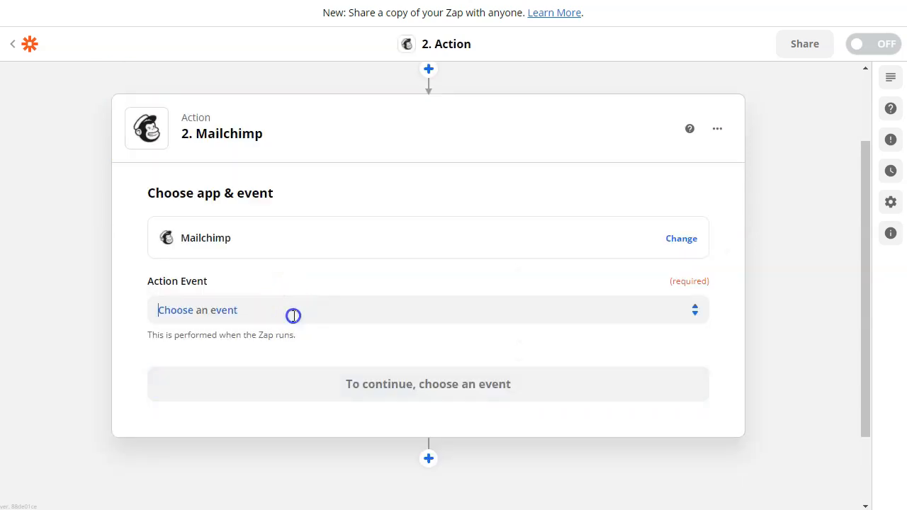
left_click(294, 312)
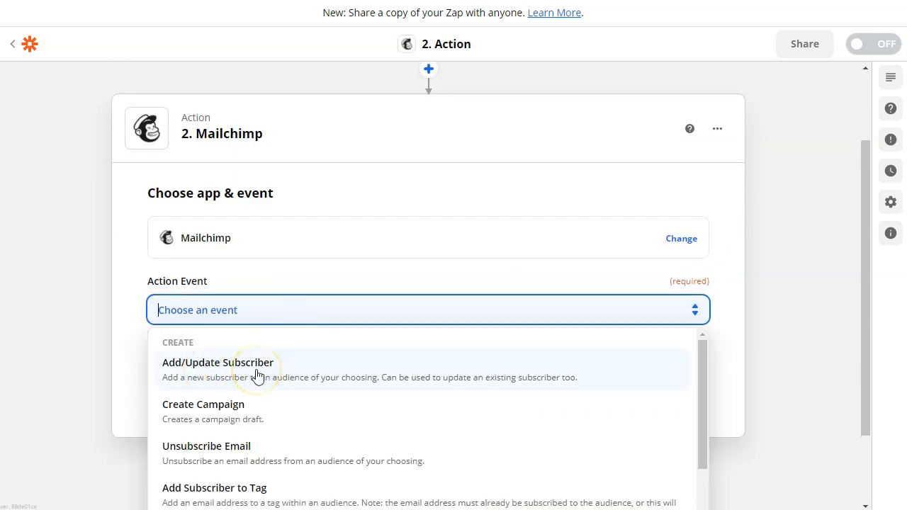
left_click(257, 375)
left_click(371, 385)
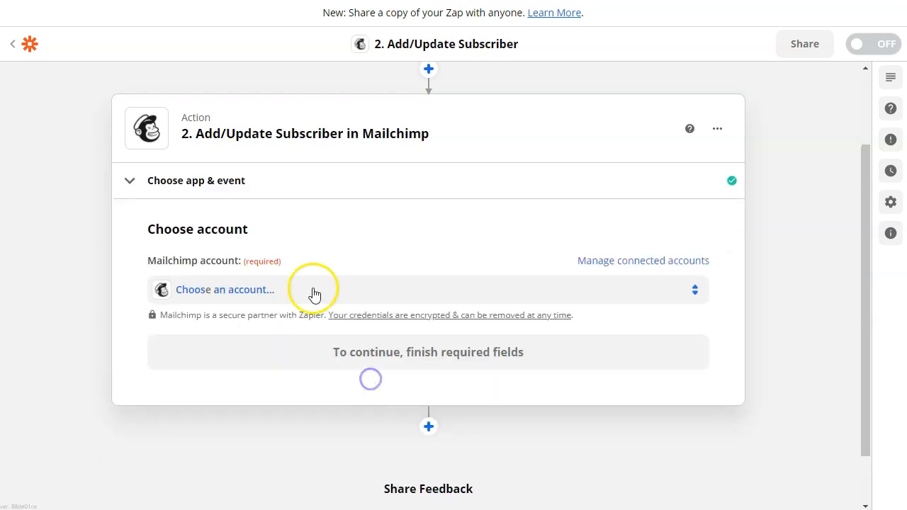
left_click(389, 360)
scroll(333, 266, "down", 2)
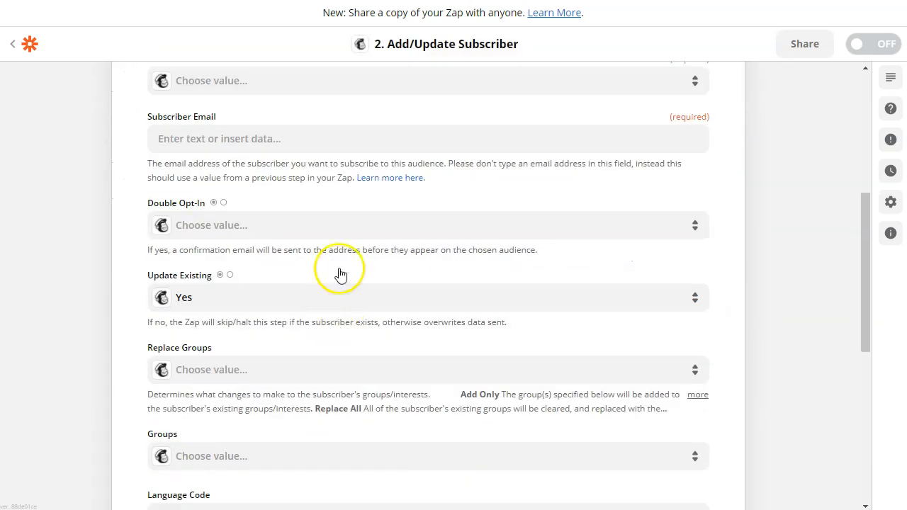
scroll(347, 212, "up", 2)
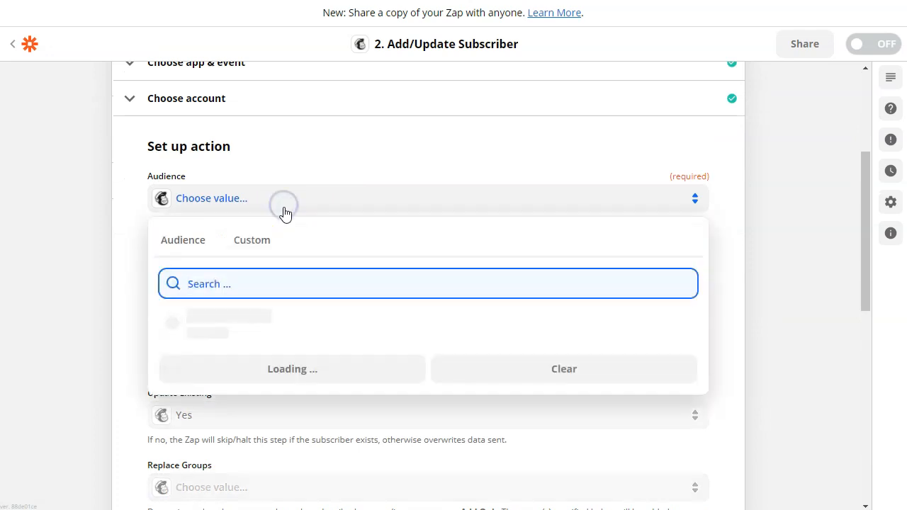
- Target Test Membership List, map the Optix email to Subscriber Email, and set Update Existing to No
left_click(262, 328)
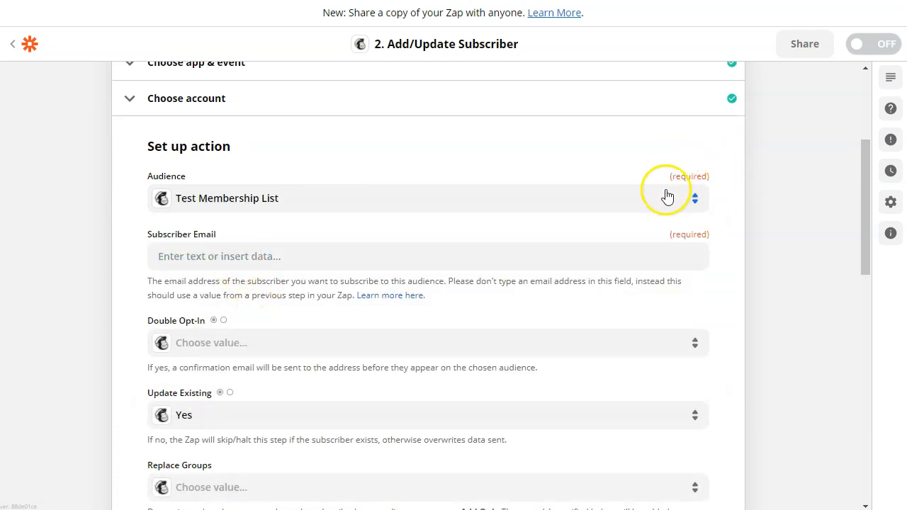
left_click(296, 257)
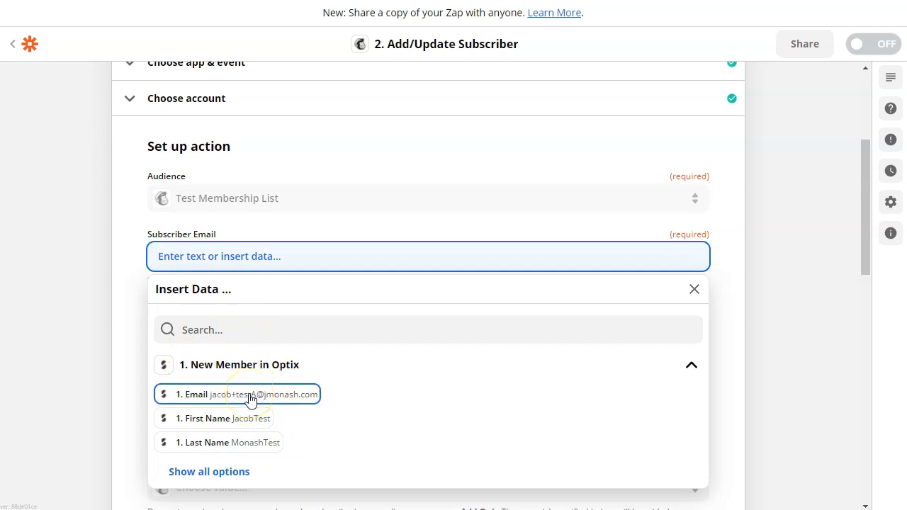
left_click(250, 400)
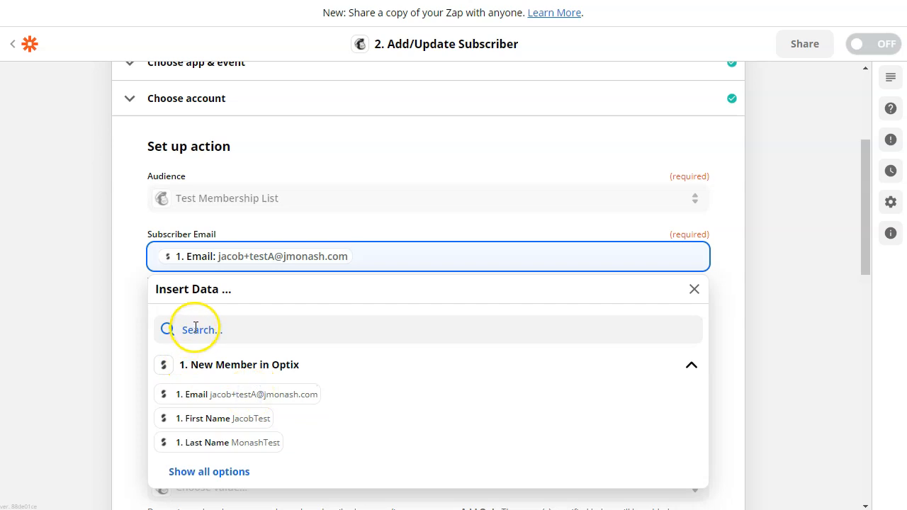
left_click(112, 278)
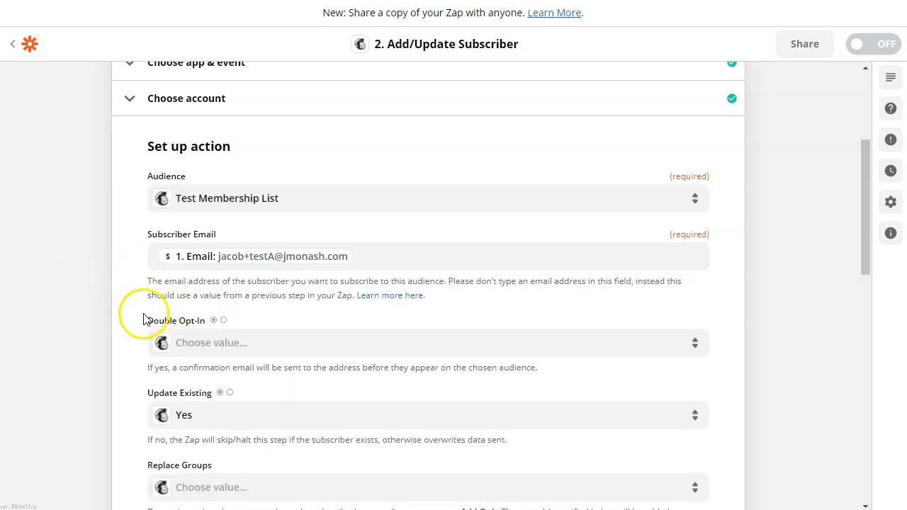
scroll(131, 312, "down", 3)
scroll(131, 303, "down", 1)
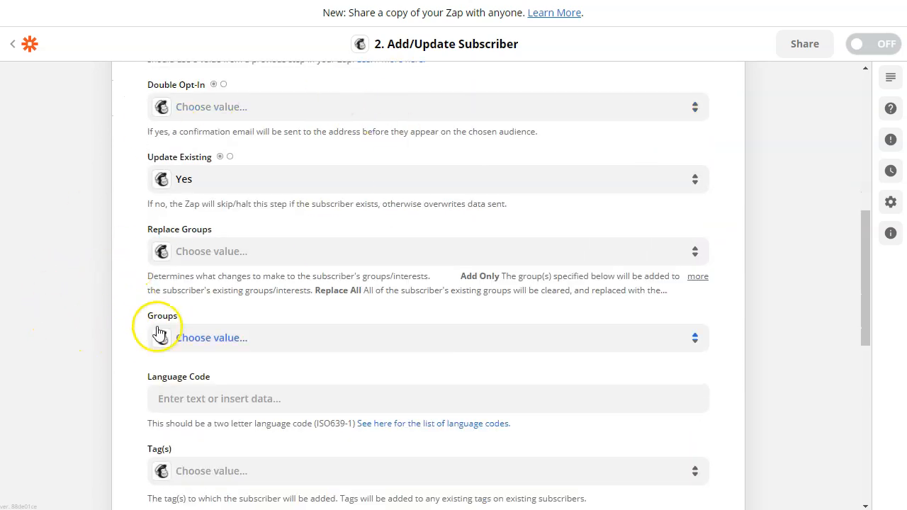
left_click(206, 186)
left_click(196, 344)
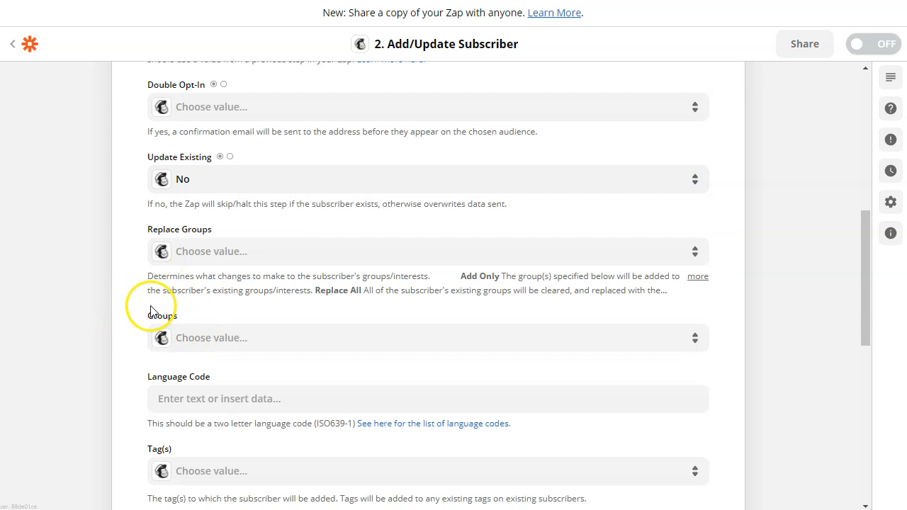
- Tag subscribers with Member and map the Optix first and last names into First Name and Last Name
scroll(141, 314, "down", 2)
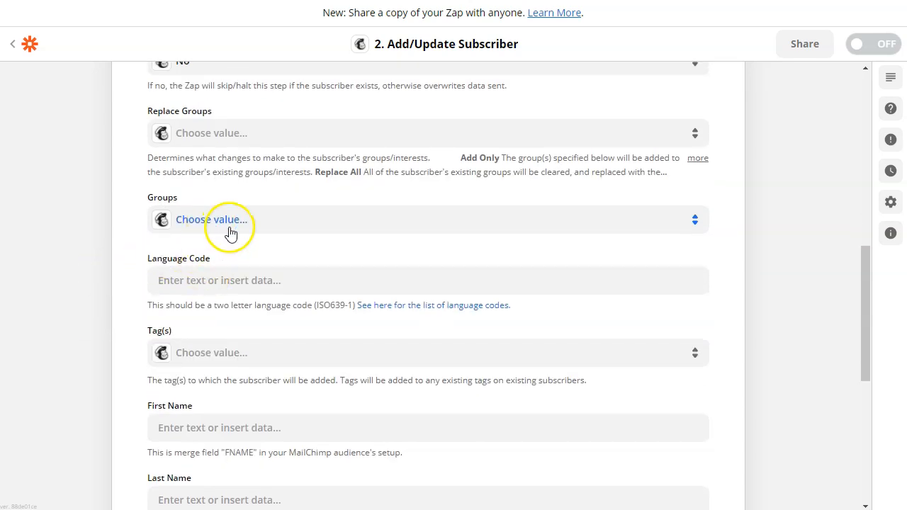
scroll(231, 235, "down", 2)
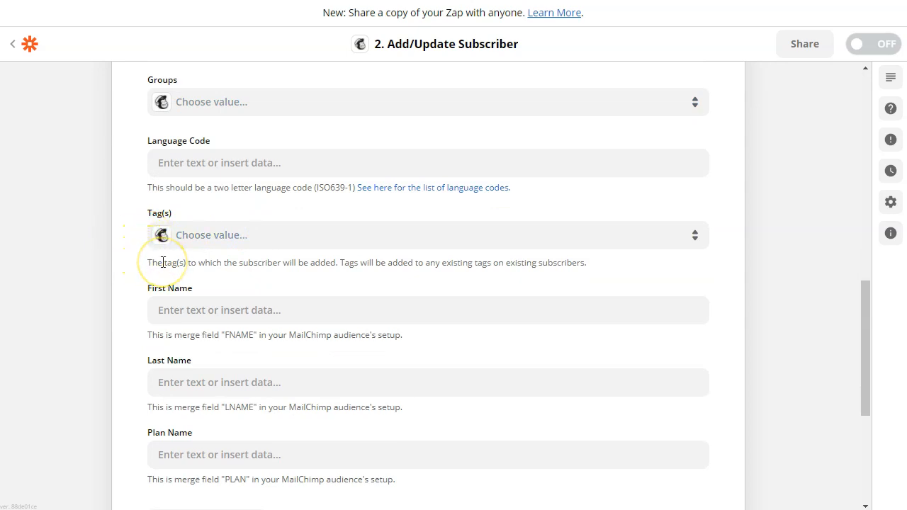
left_click(219, 239)
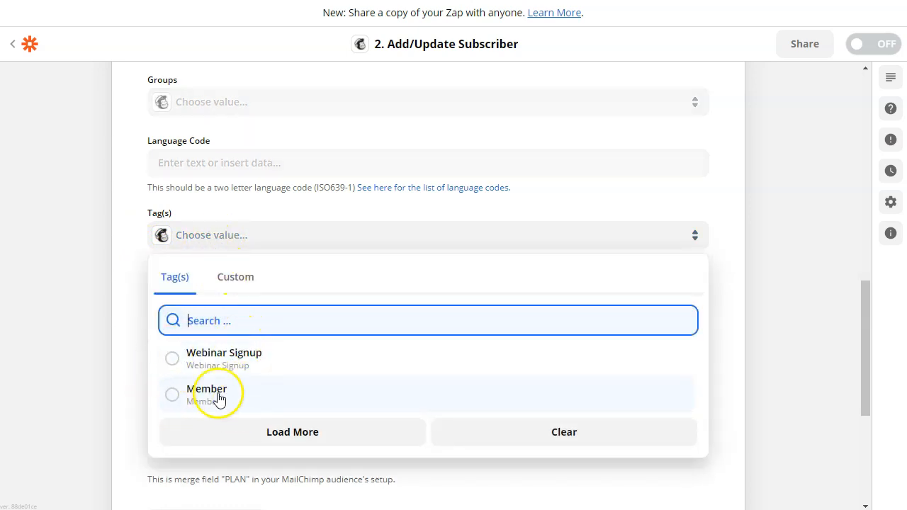
left_click(227, 402)
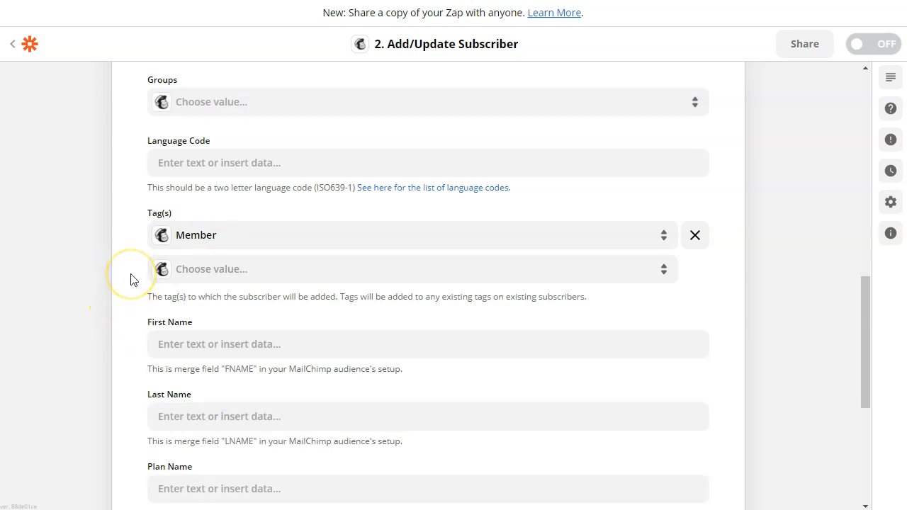
scroll(131, 280, "down", 2)
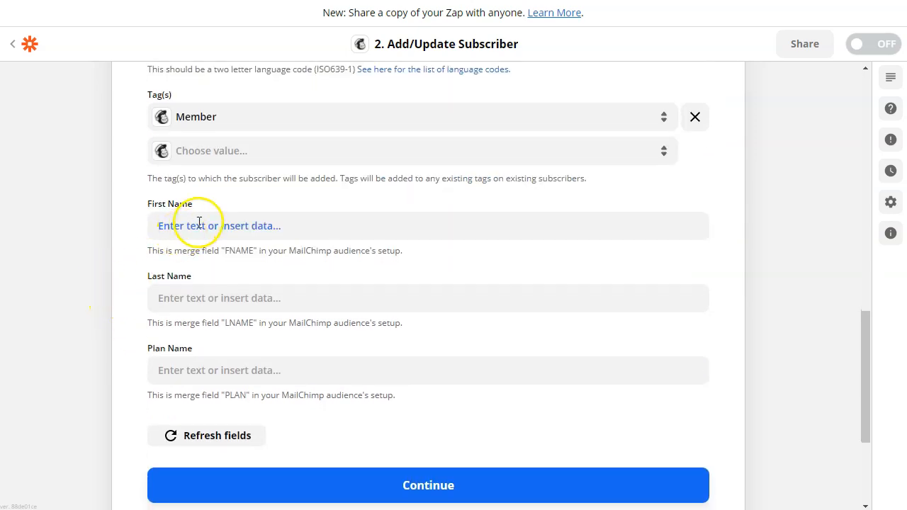
left_click(199, 224)
left_click(218, 382)
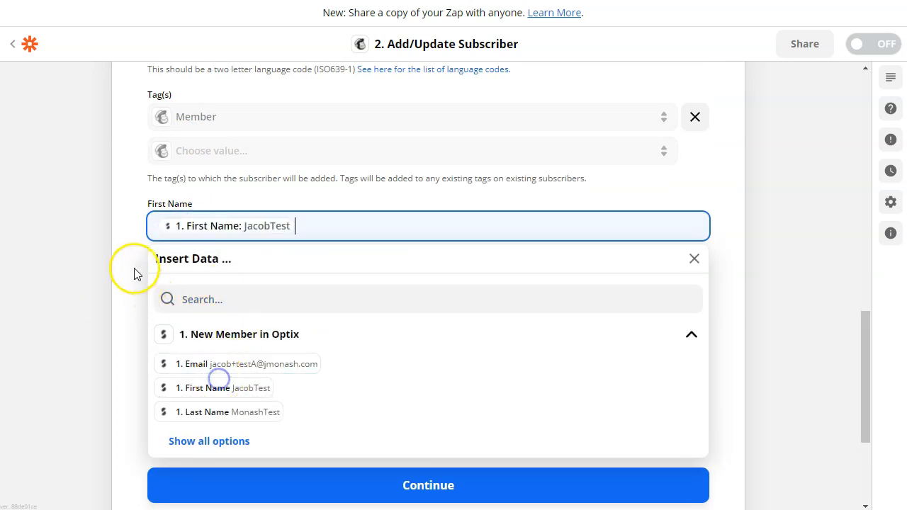
left_click(129, 259)
left_click(211, 297)
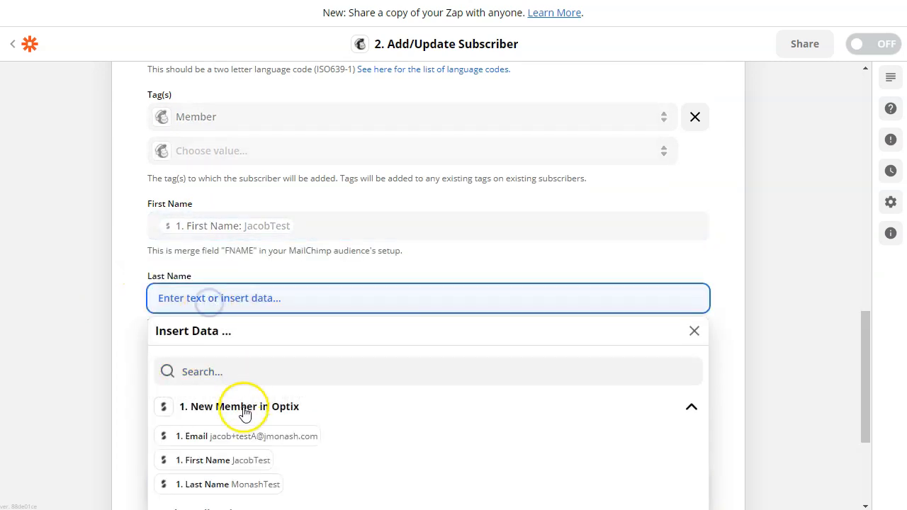
left_click(236, 486)
left_click(134, 294)
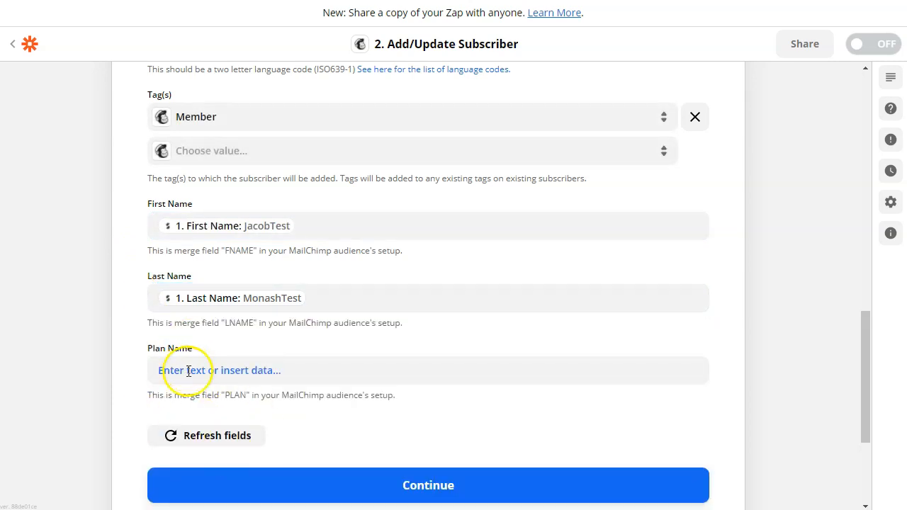
scroll(360, 338, "down", 2)
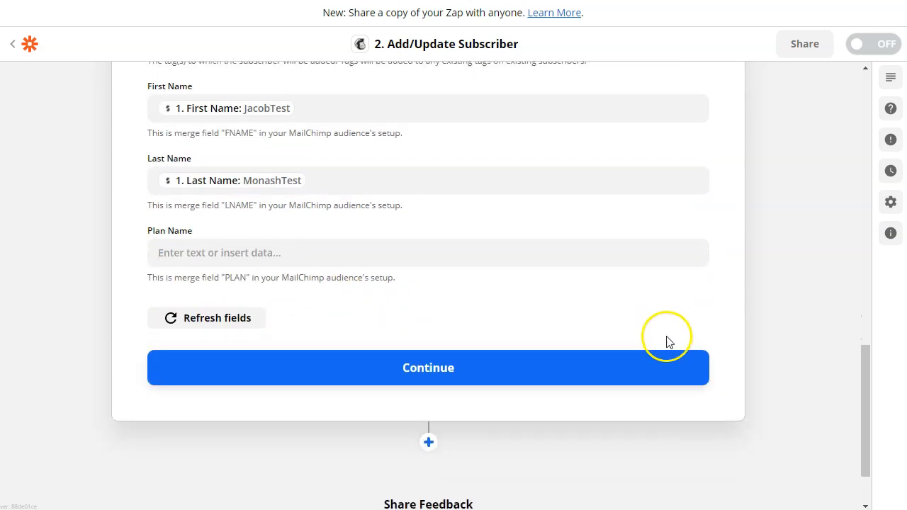
- Continue past the action setup and run Test & Review to send the test member to Mailchimp
left_click(391, 379)
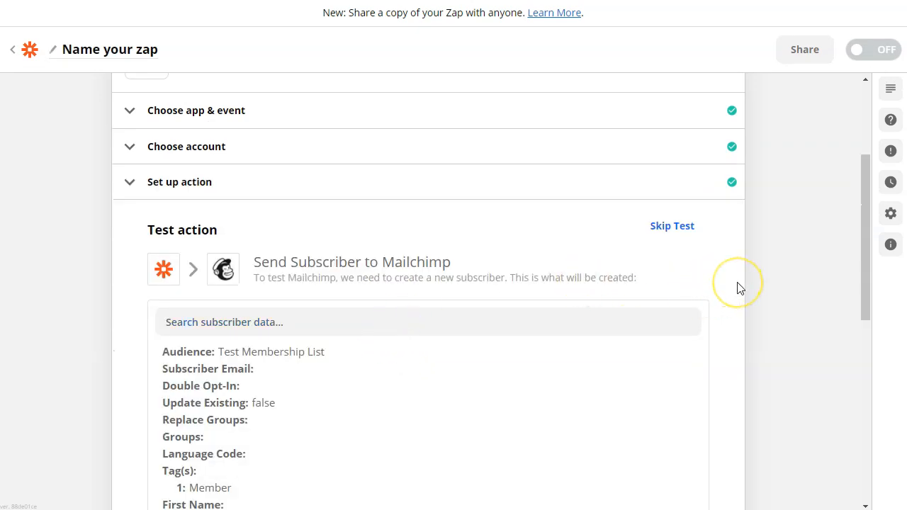
scroll(737, 288, "down", 4)
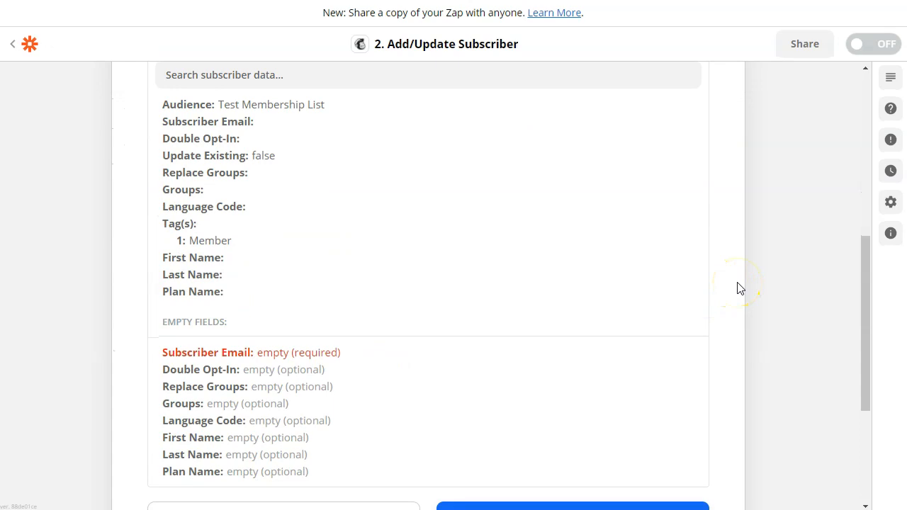
scroll(742, 293, "down", 2)
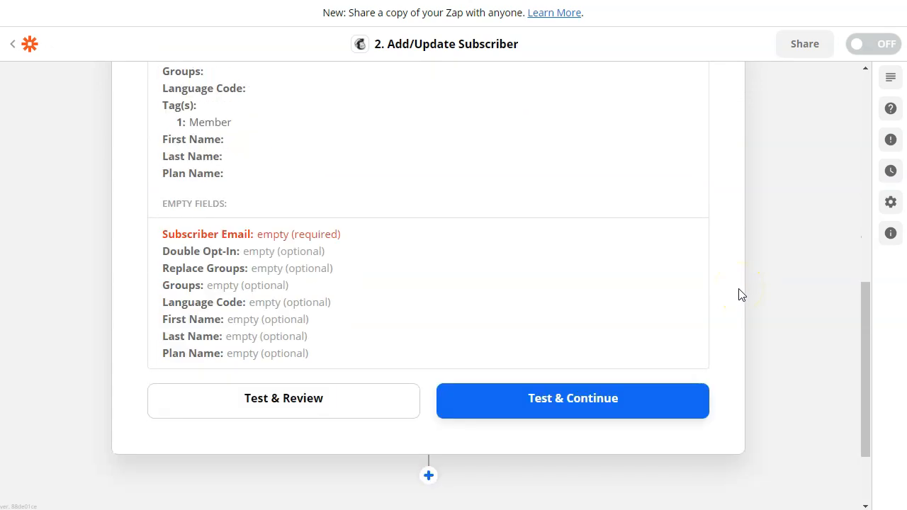
left_click(240, 396)
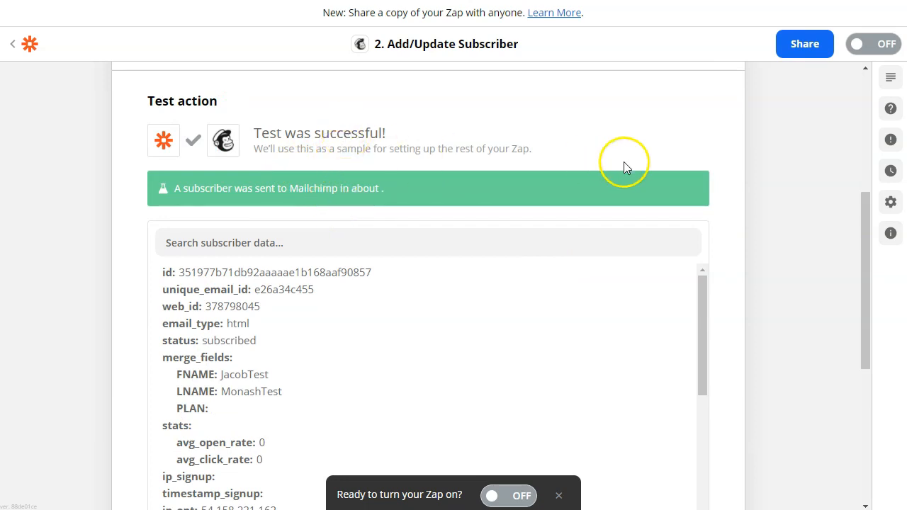
scroll(628, 198, "down", 2)
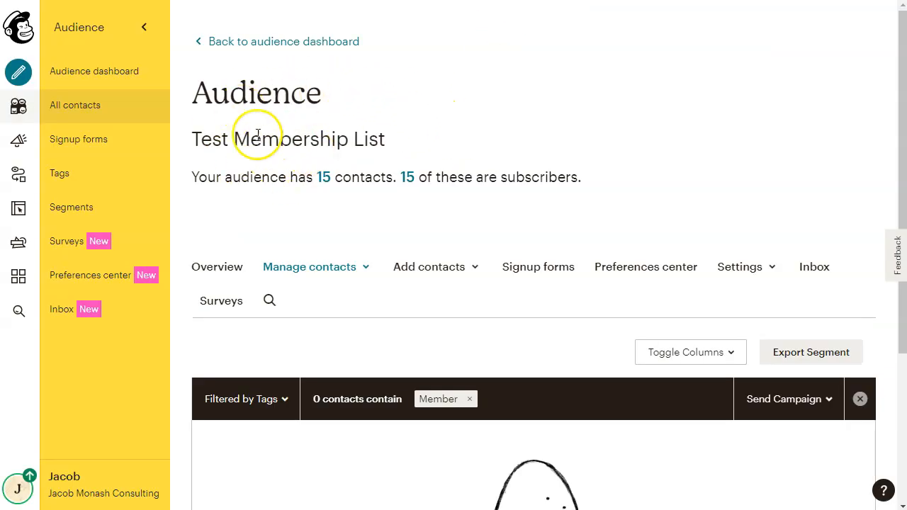
- Reload the Member-tagged view of Test Membership List to show the new Zapier-sourced contact
scroll(555, 156, "down", 1)
scroll(555, 156, "down", 2)
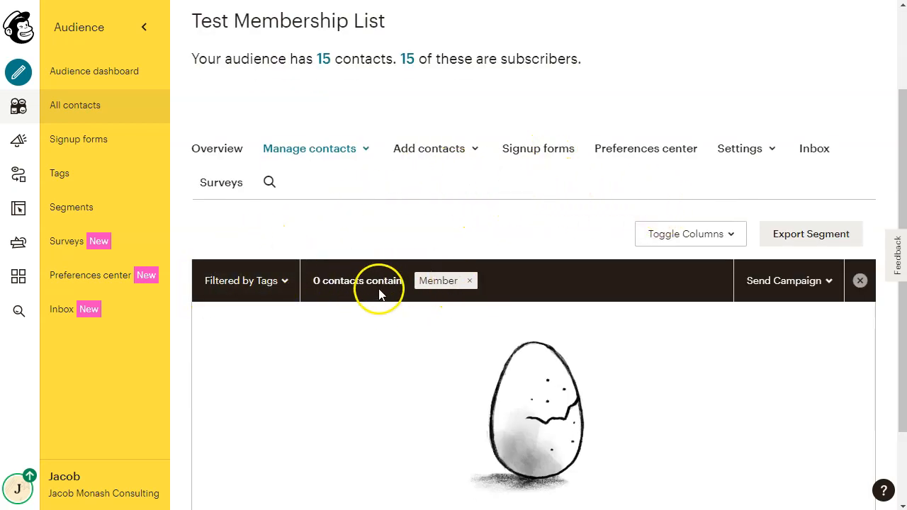
scroll(378, 289, "down", 2)
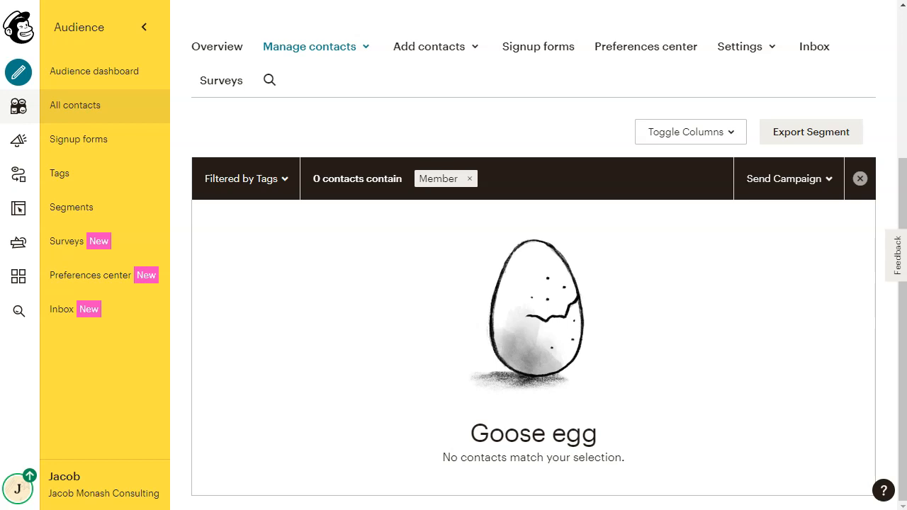
key("F5")
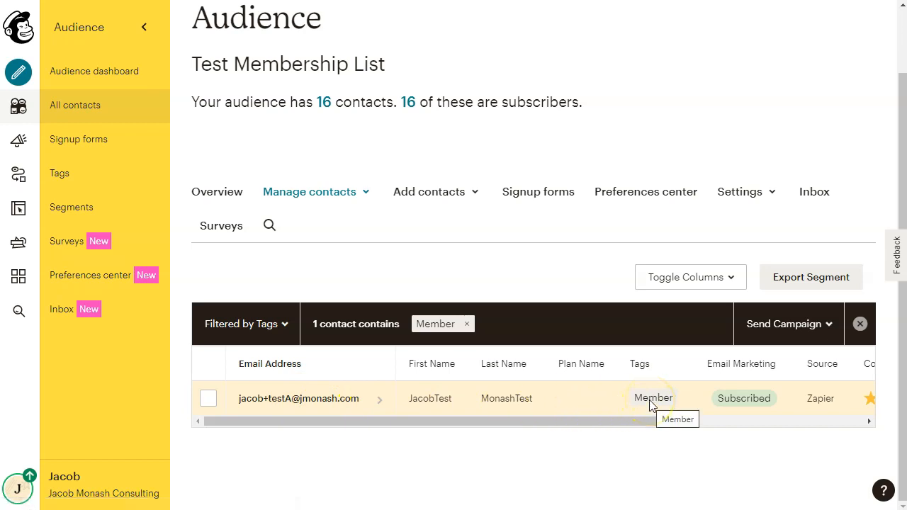
- Back in Zapier, finish the Zap setup, return to its steps, then go back to the dashboard
key("ctrl+Tab")
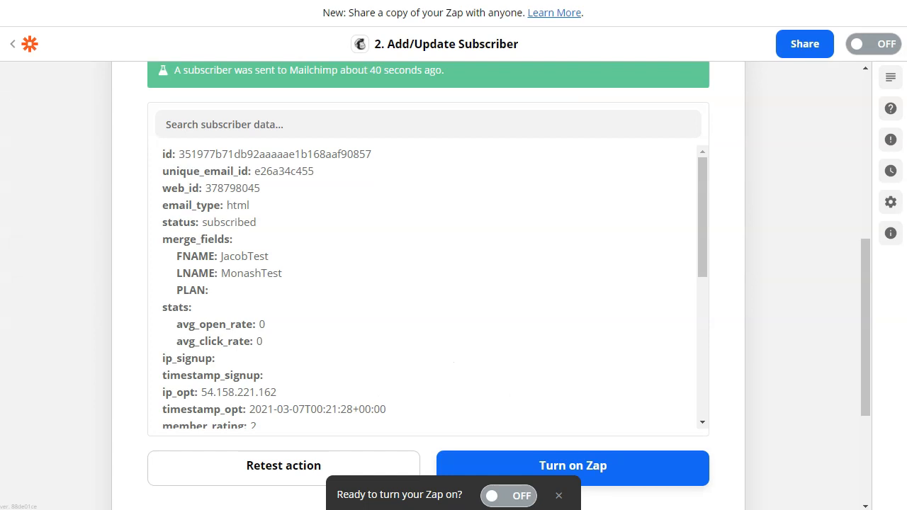
scroll(496, 496, "down", 3)
left_click(451, 328)
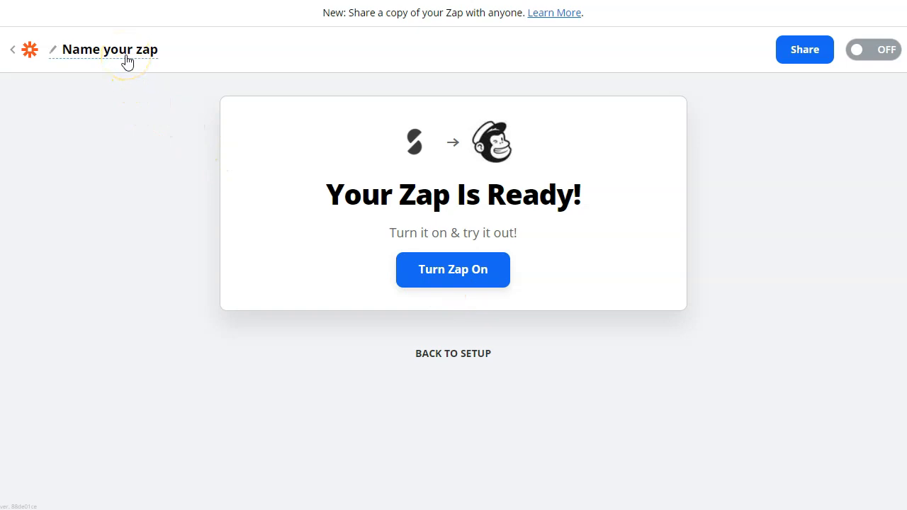
left_click(432, 351)
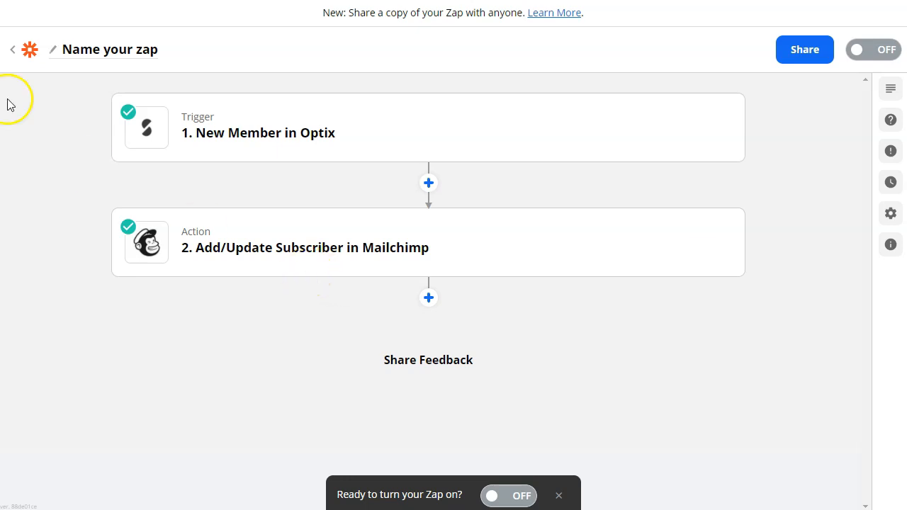
left_click(23, 51)
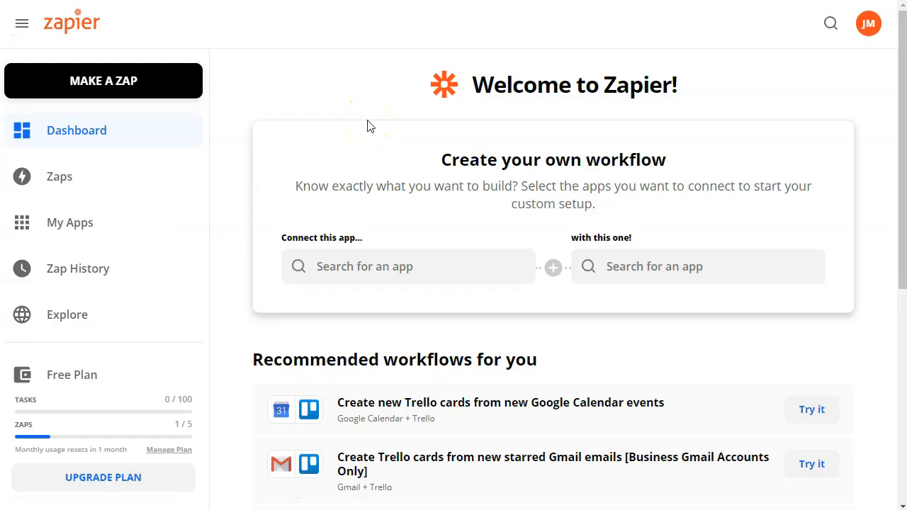
- Start a new Zap with Optix as the trigger app and New Plan Subscription as the event
left_click(121, 85)
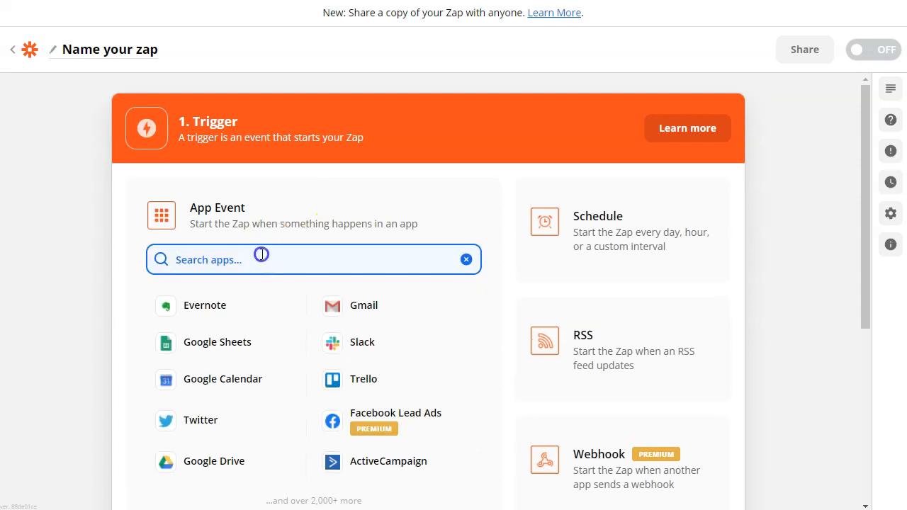
type("optix")
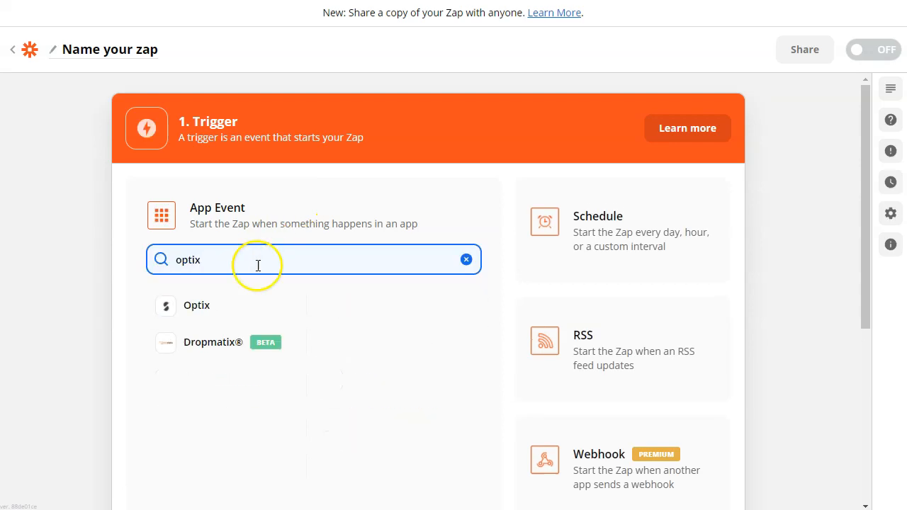
left_click(246, 308)
left_click(250, 309)
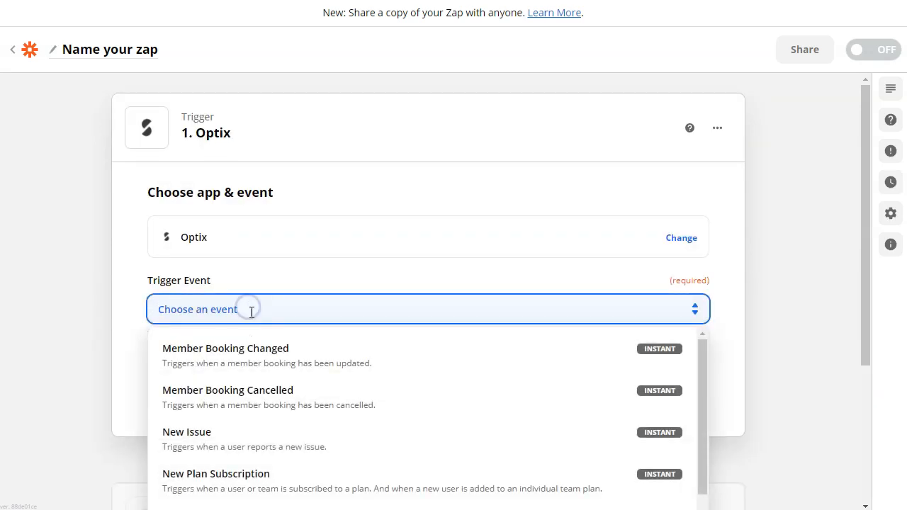
scroll(95, 263, "down", 2)
scroll(318, 257, "down", 3)
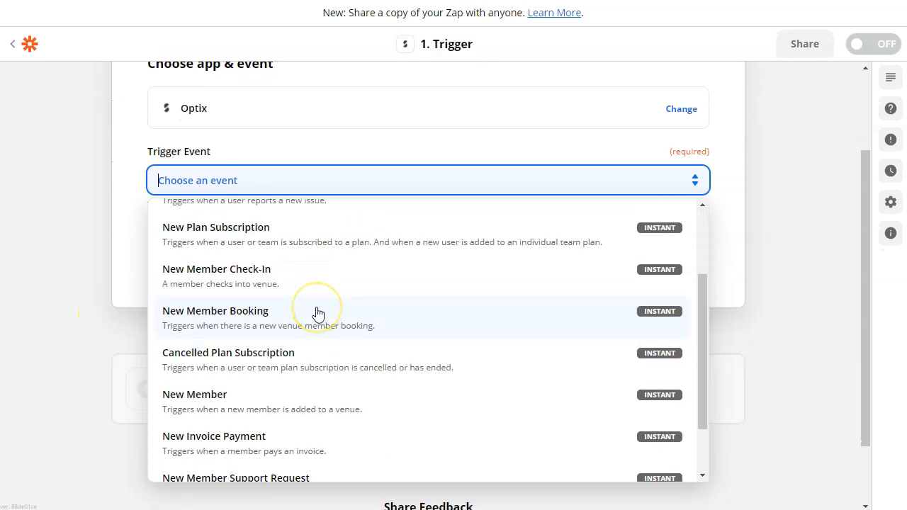
scroll(269, 340, "down", 2)
scroll(298, 354, "up", 3)
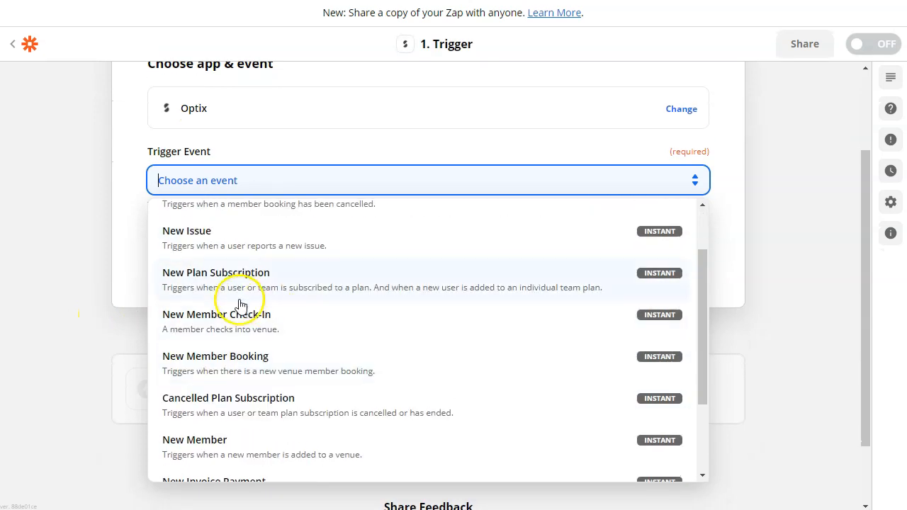
left_click(226, 290)
- Confirm the event, connect the Optix account, and choose the venue for the trigger
left_click(319, 263)
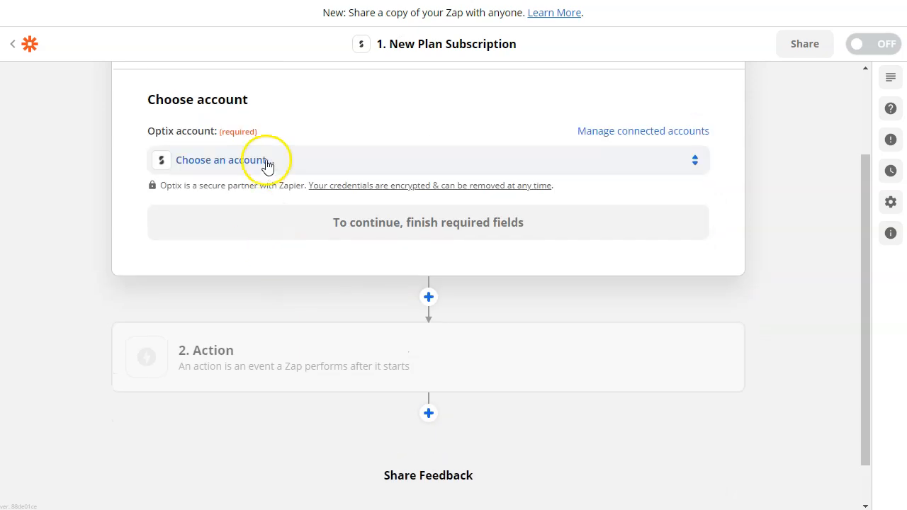
left_click(347, 235)
left_click(253, 312)
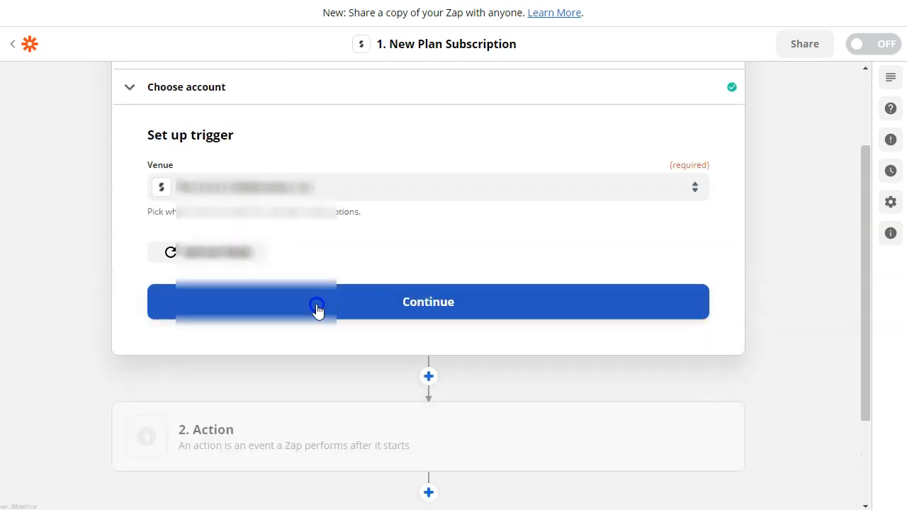
left_click(314, 307)
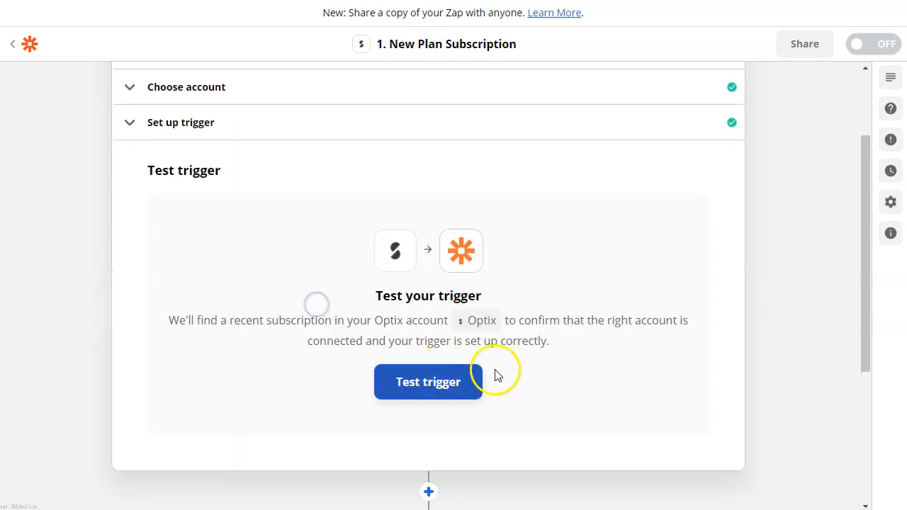
- Test the trigger to pull in the Test Plan for Troubleshooting sample subscription, then move on to the action step
left_click(439, 395)
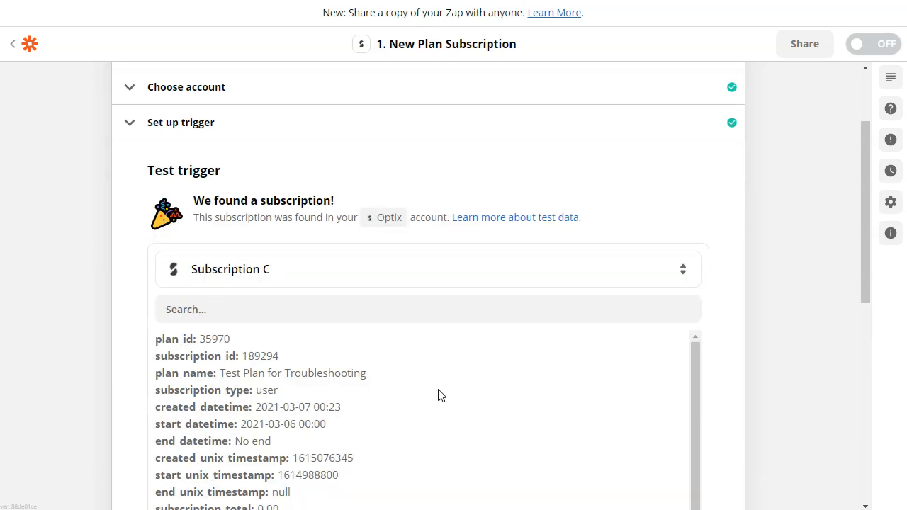
scroll(740, 278, "down", 1)
scroll(711, 293, "down", 2)
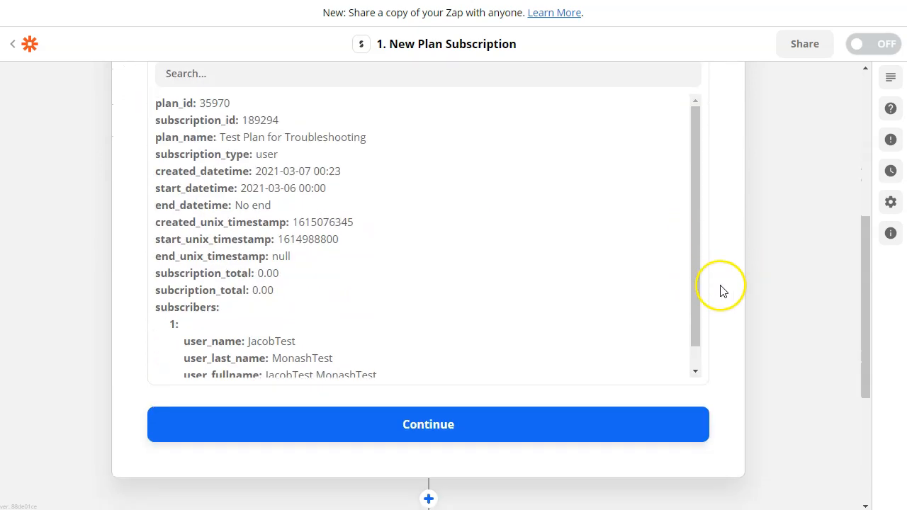
scroll(693, 203, "down", 1)
scroll(739, 233, "up", 2)
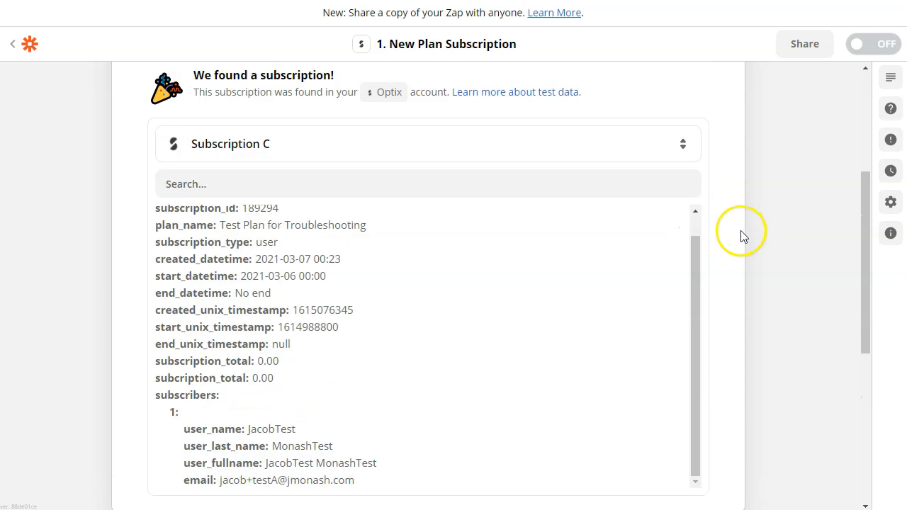
scroll(863, 242, "down", 1)
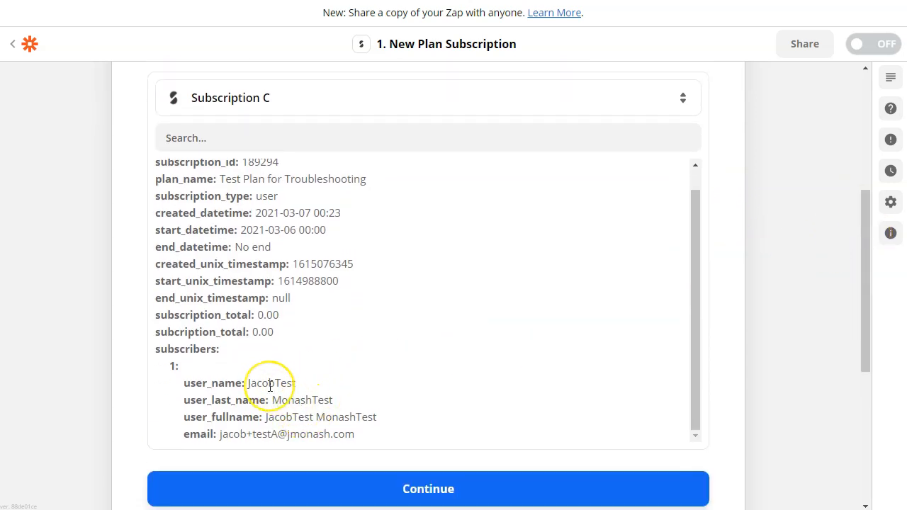
scroll(457, 366, "up", 1)
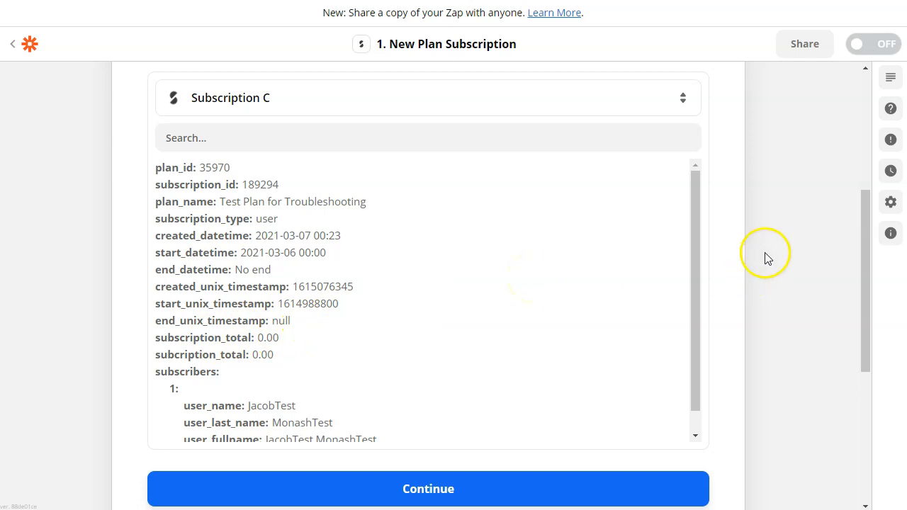
scroll(605, 320, "down", 2)
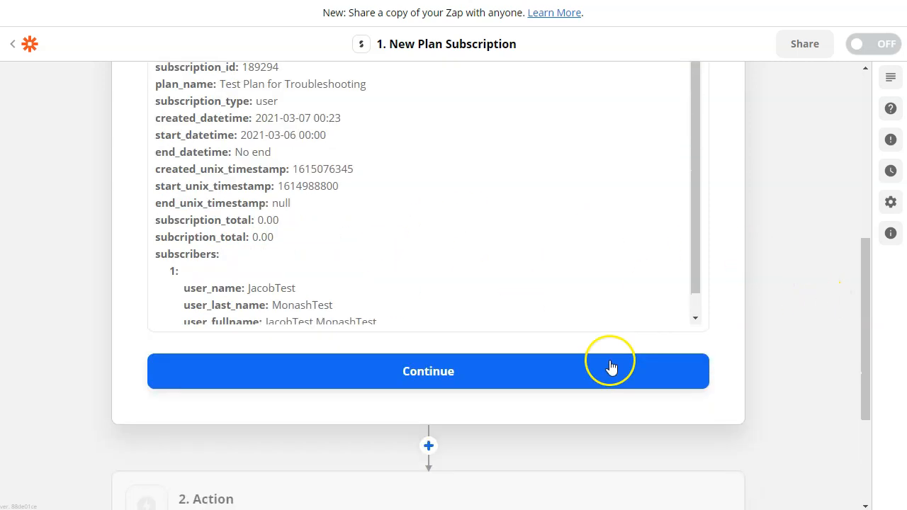
left_click(476, 352)
left_click(480, 333)
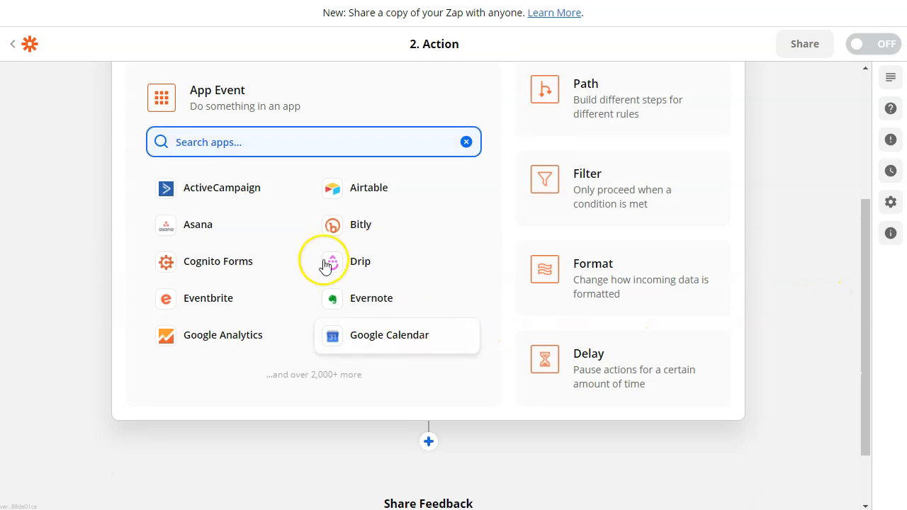
- Make step 2 a Mailchimp Add/Update Subscriber action using the connected Mailchimp account
type("mailch")
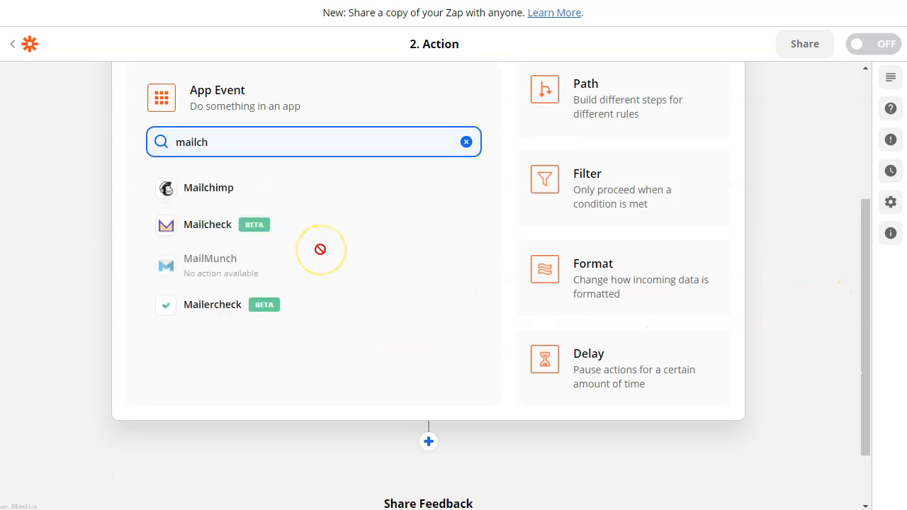
left_click(286, 201)
left_click(238, 214)
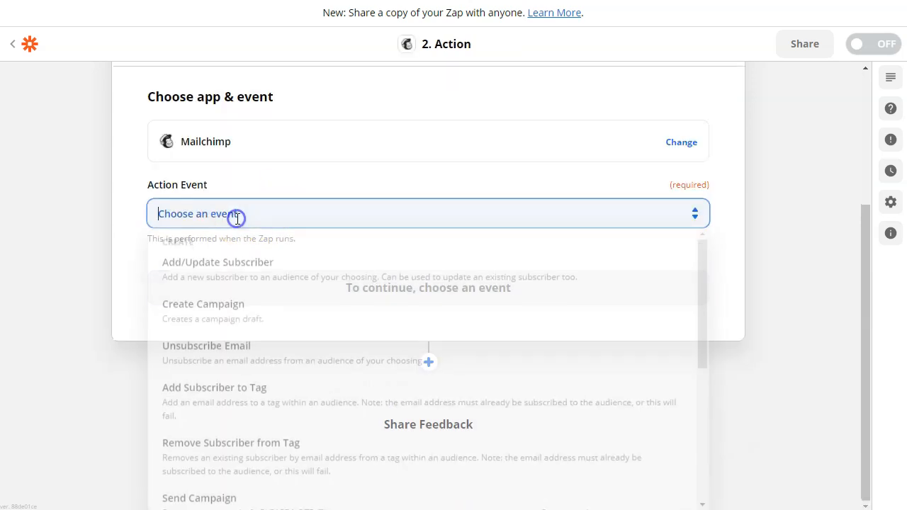
left_click(224, 278)
left_click(300, 293)
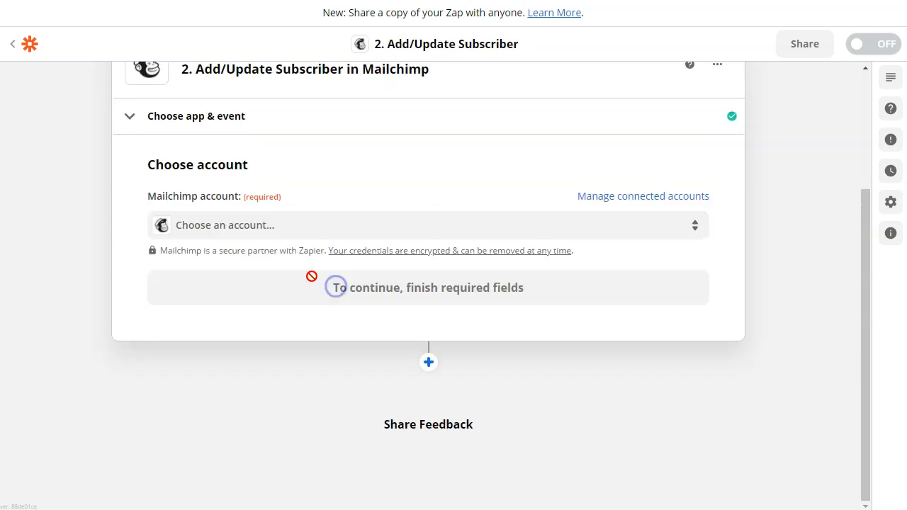
left_click(357, 298)
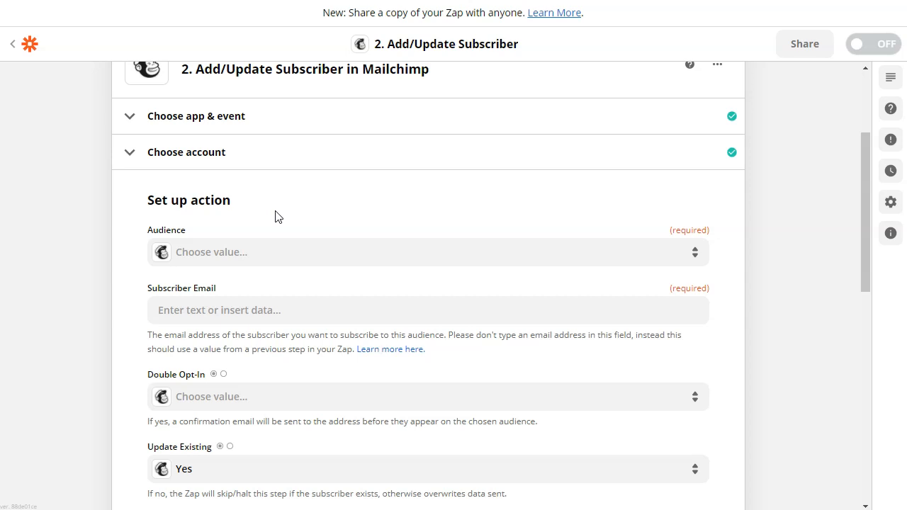
- Set the audience to Test Membership List and map the subscriber email from Optix
left_click(269, 247)
left_click(247, 383)
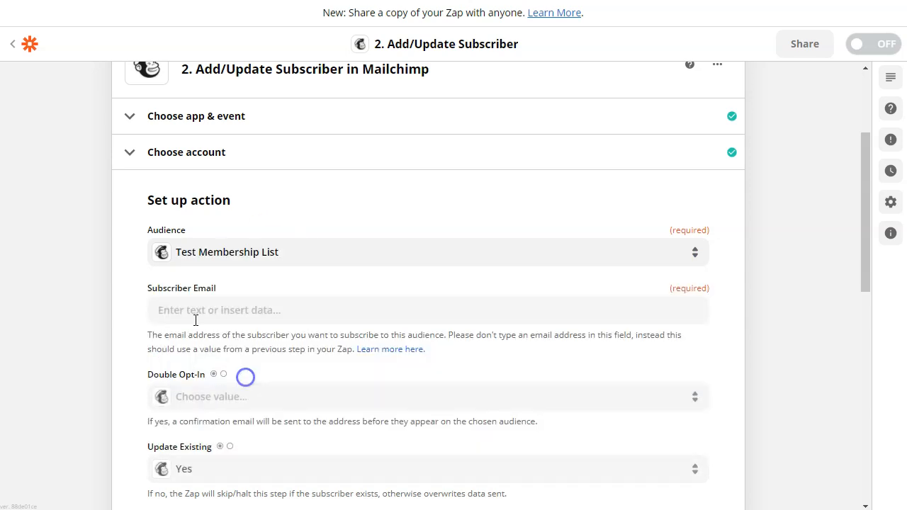
scroll(142, 243, "down", 2)
left_click(244, 205)
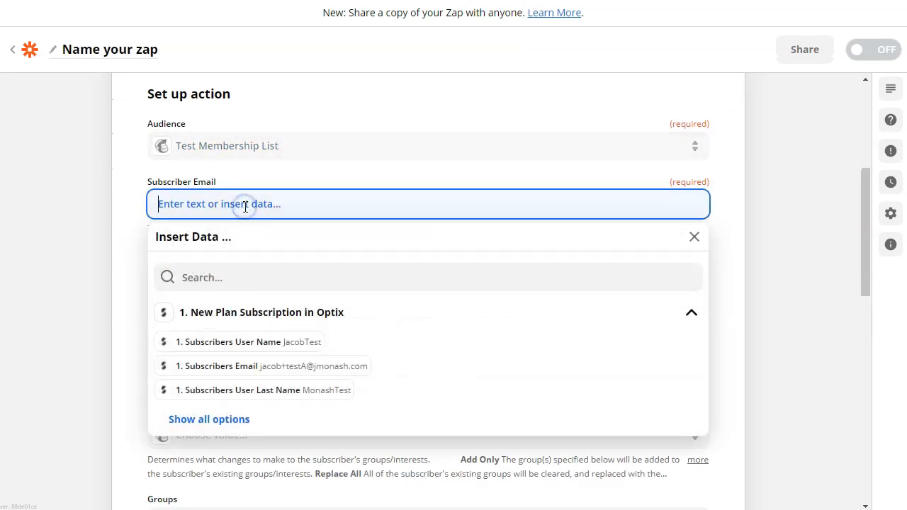
left_click(359, 366)
left_click(140, 190)
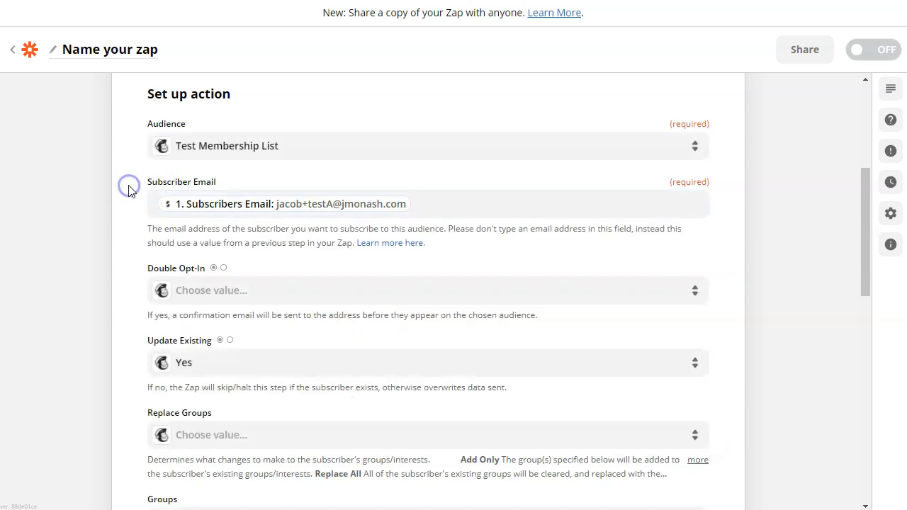
- Tag new subscribers as Member
scroll(281, 234, "down", 2)
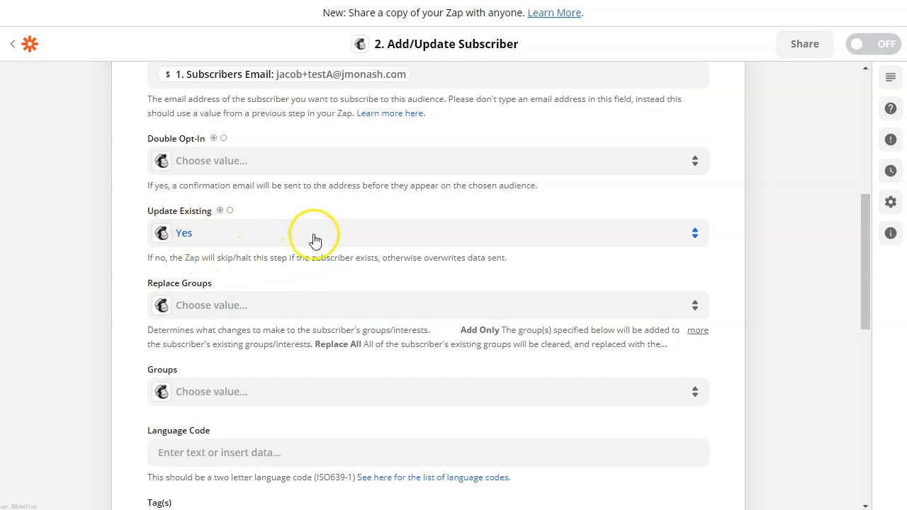
scroll(326, 230, "down", 2)
scroll(326, 221, "down", 2)
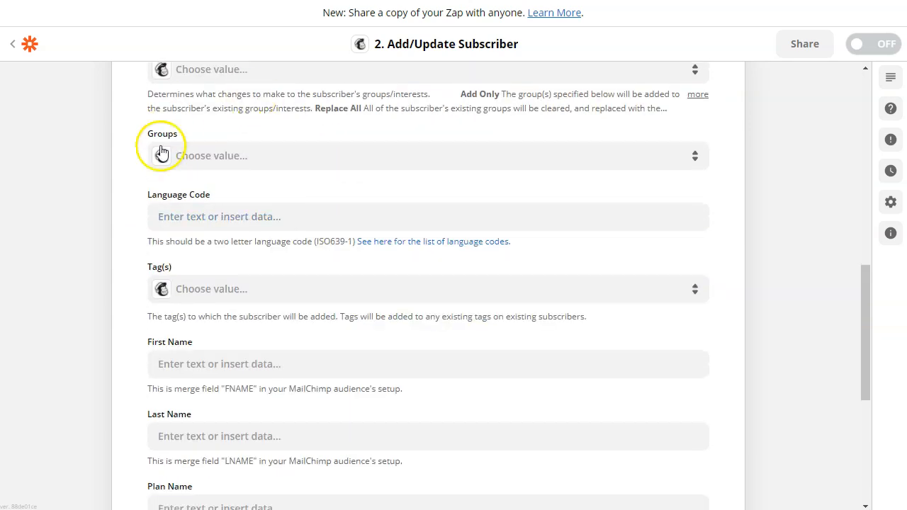
scroll(297, 187, "down", 2)
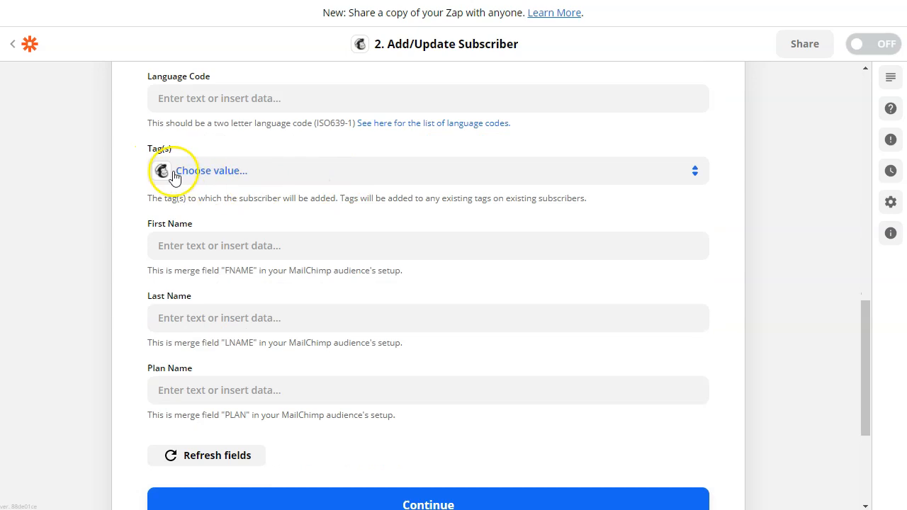
left_click(202, 172)
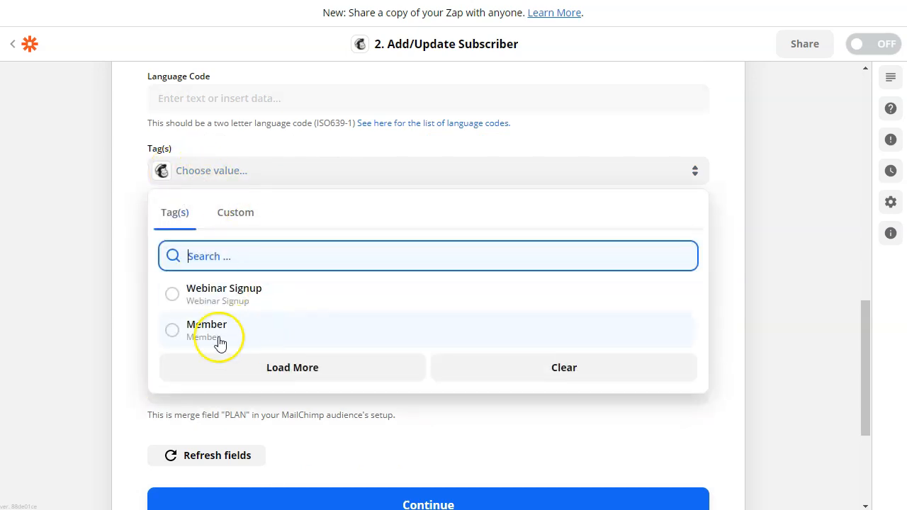
left_click(205, 333)
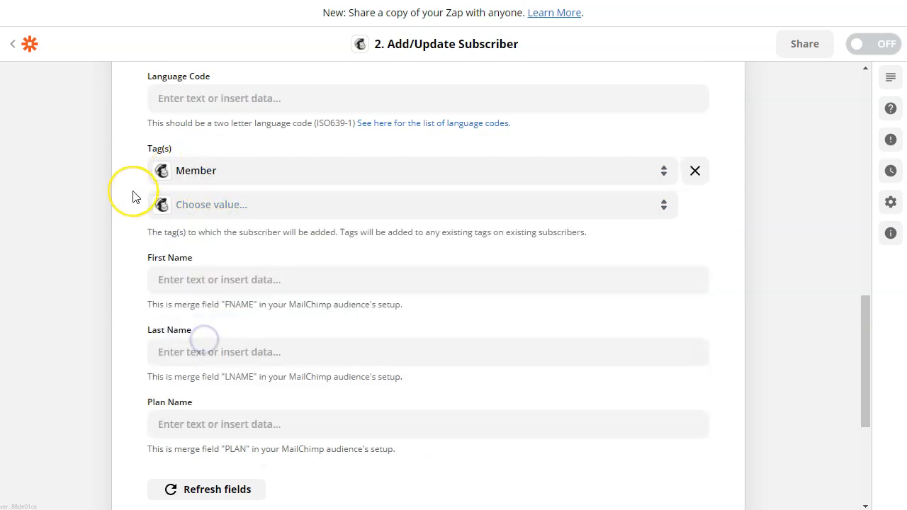
- Map Optix User Name into First Name and User Last Name into Last Name
scroll(113, 197, "down", 2)
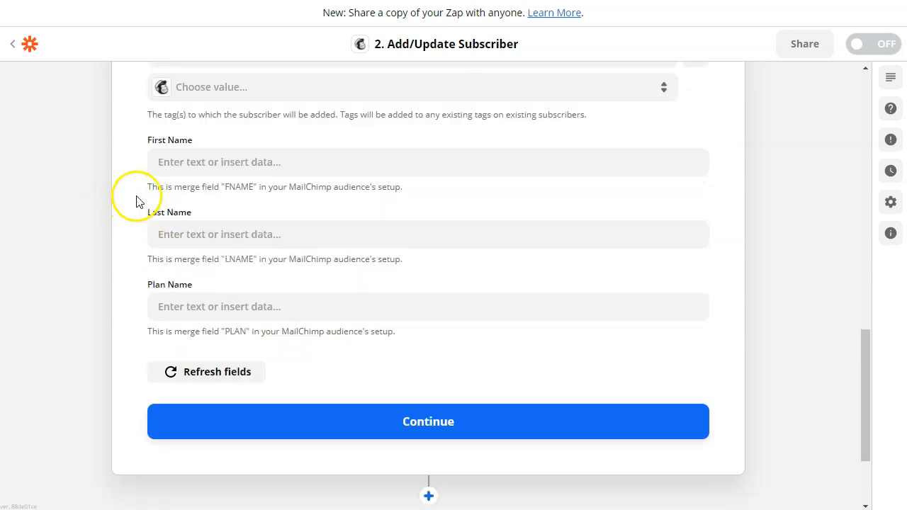
left_click(172, 162)
left_click(229, 300)
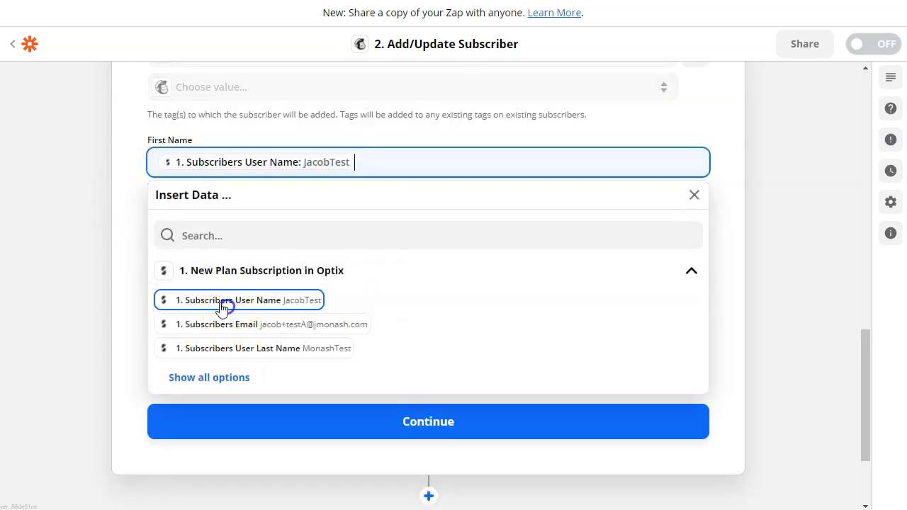
left_click(127, 189)
left_click(213, 234)
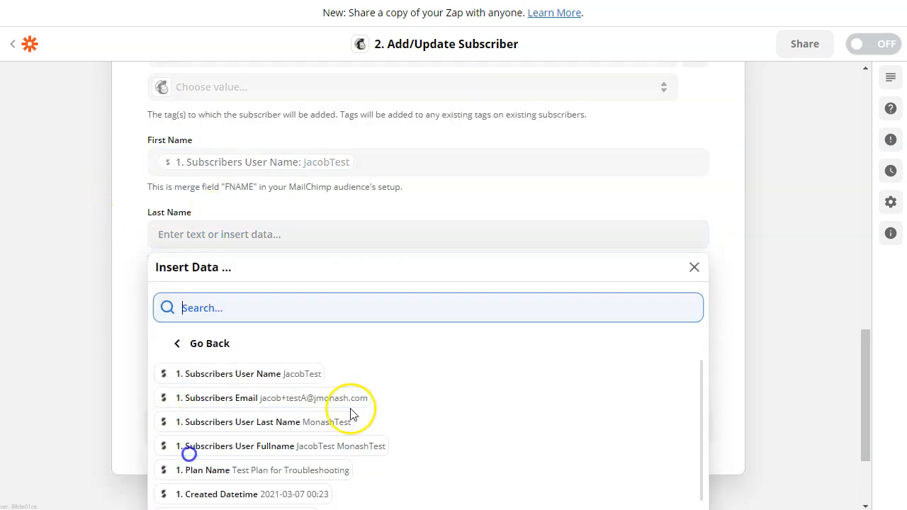
left_click(304, 420)
left_click(92, 204)
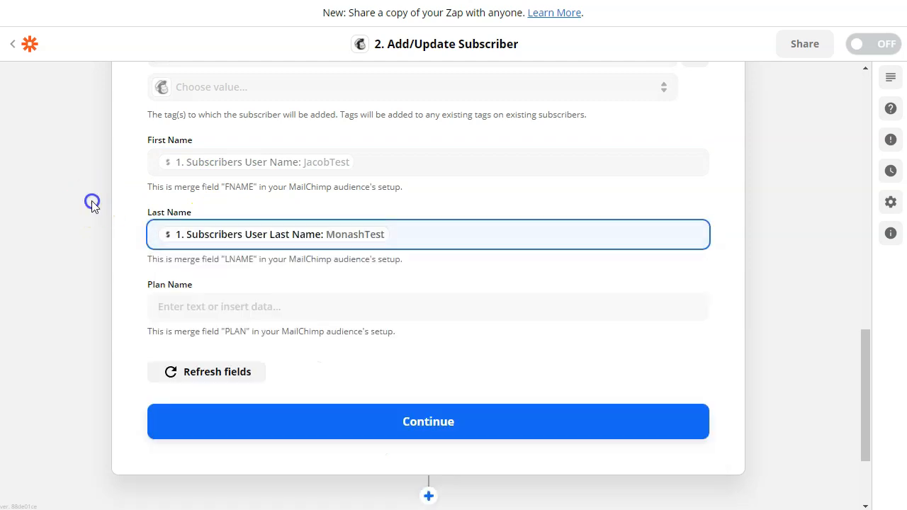
- Map the Optix plan name into the Plan Name field
left_click(215, 309)
scroll(135, 338, "down", 2)
left_click(190, 403)
left_click(272, 421)
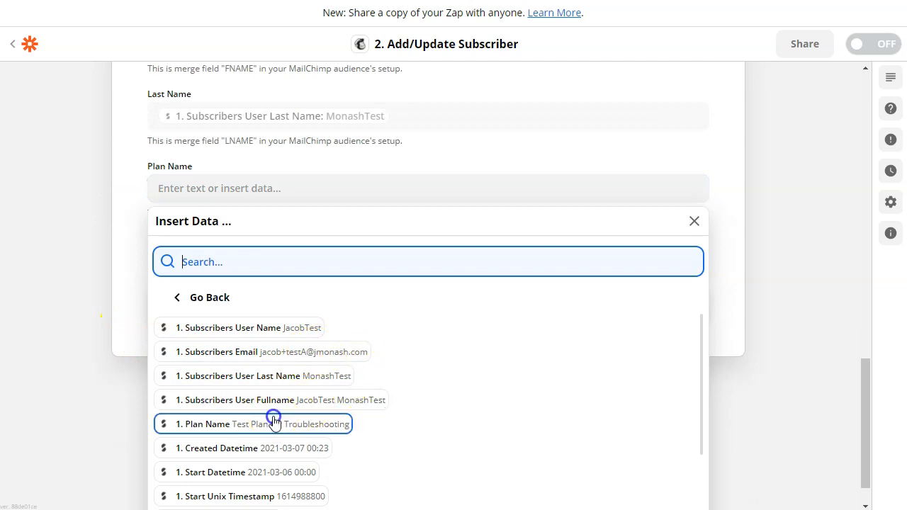
left_click(117, 177)
- Test the action, sending a subscriber with PLAN 'Test Plan for Troubleshooting' to Mailchimp
left_click(373, 423)
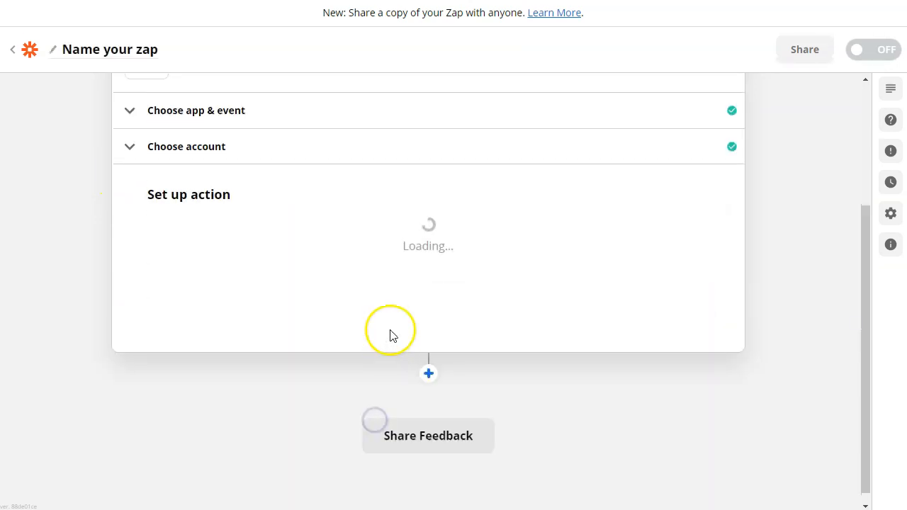
scroll(328, 198, "down", 5)
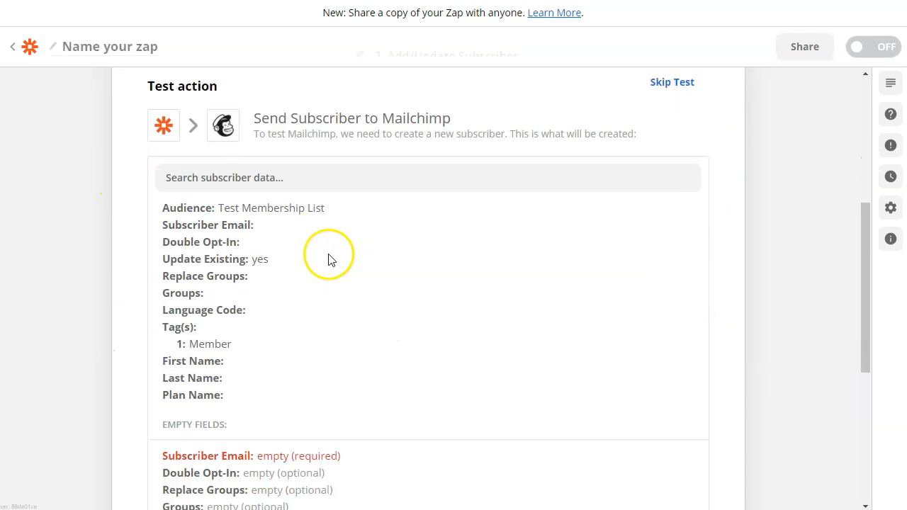
left_click(284, 399)
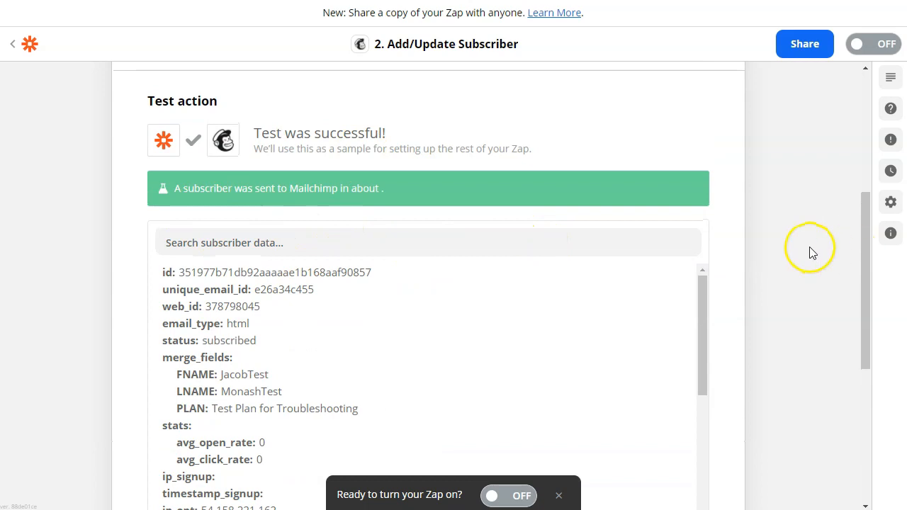
scroll(810, 251, "down", 2)
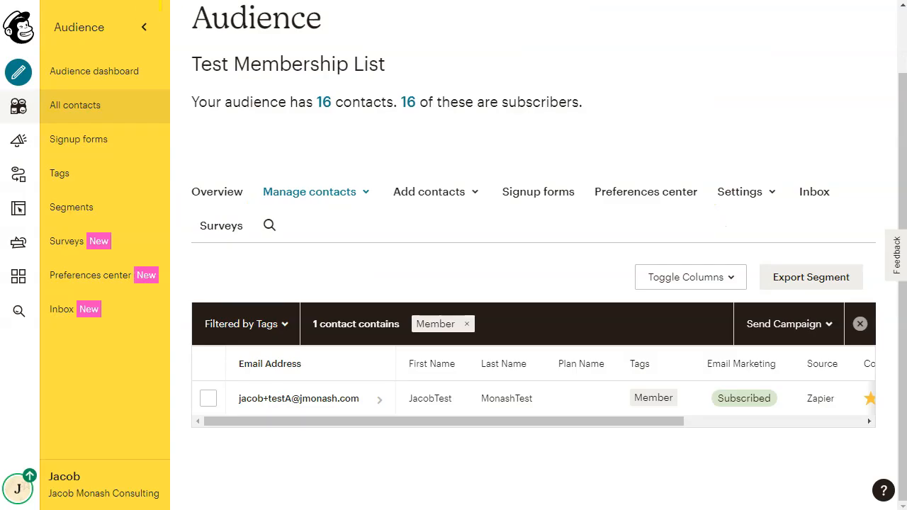
- Reload the Member-filtered contacts and check the test contact's Plan Name in its profile
key("F5")
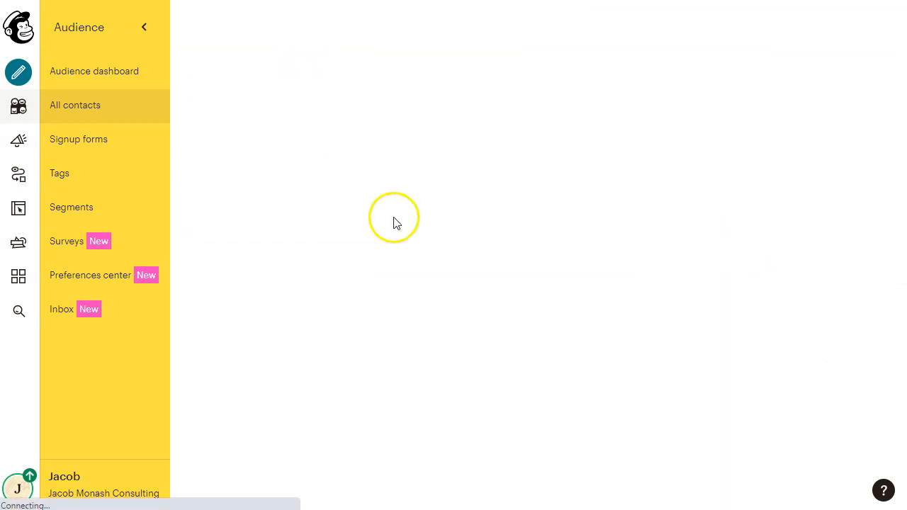
left_click_drag(375, 422, 626, 429)
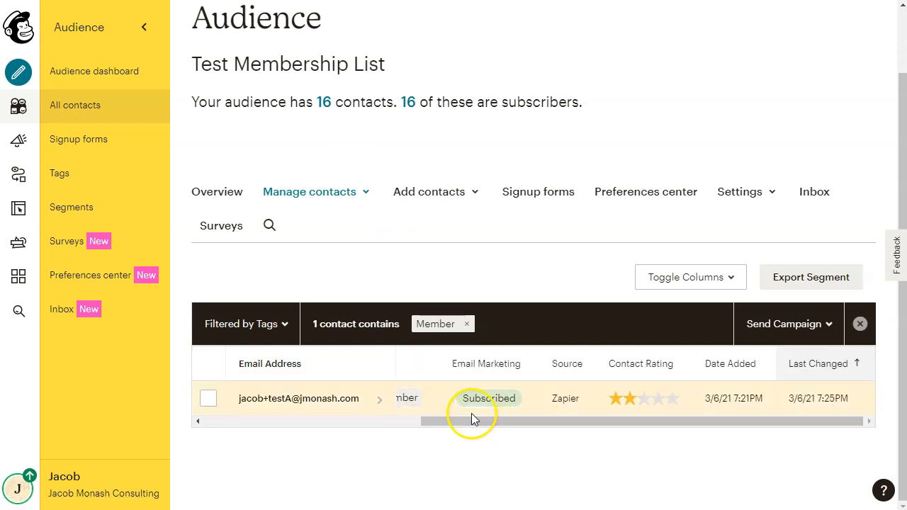
left_click(316, 409)
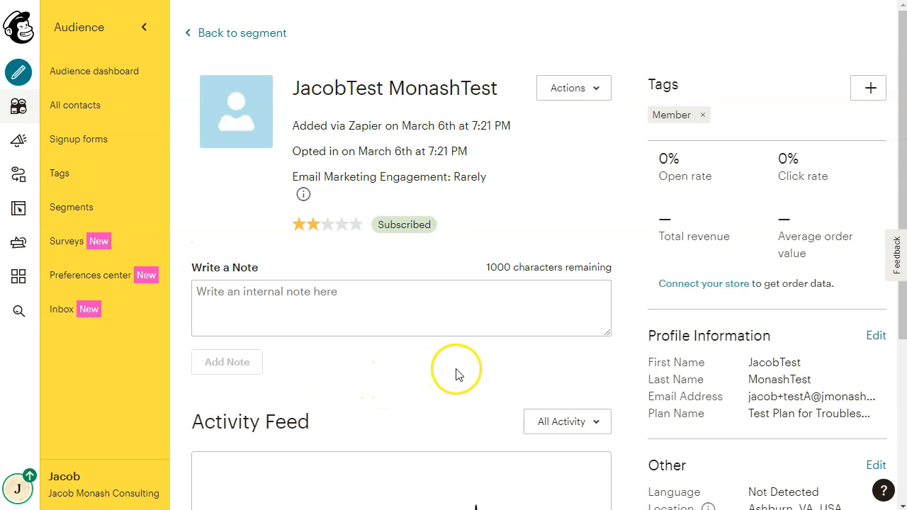
scroll(525, 348, "down", 2)
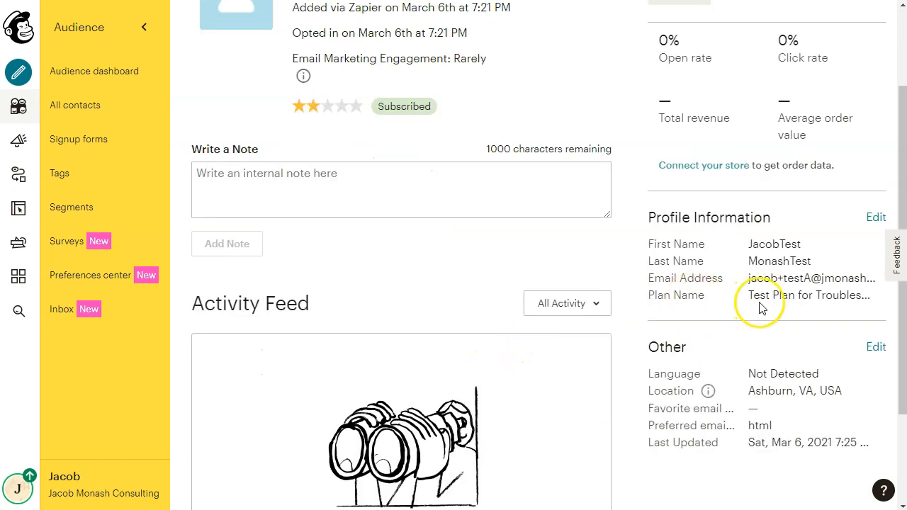
left_click_drag(746, 297, 876, 302)
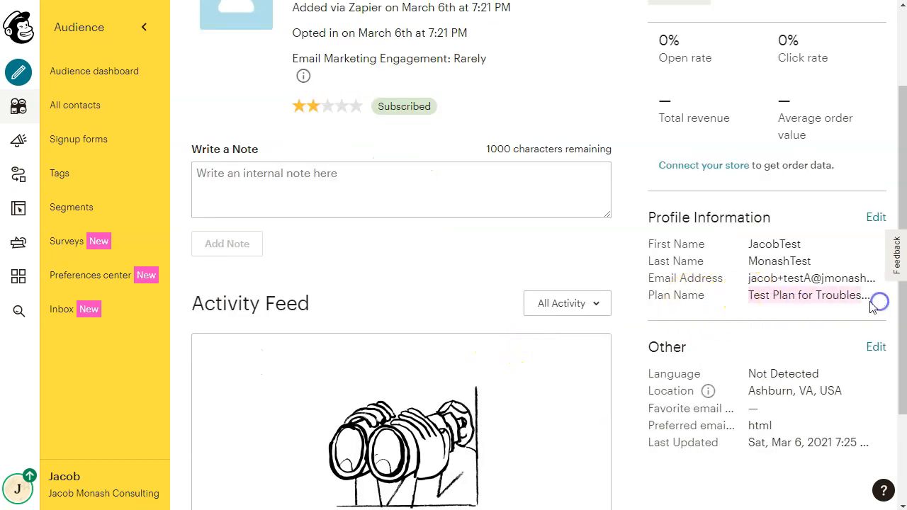
left_click(761, 309)
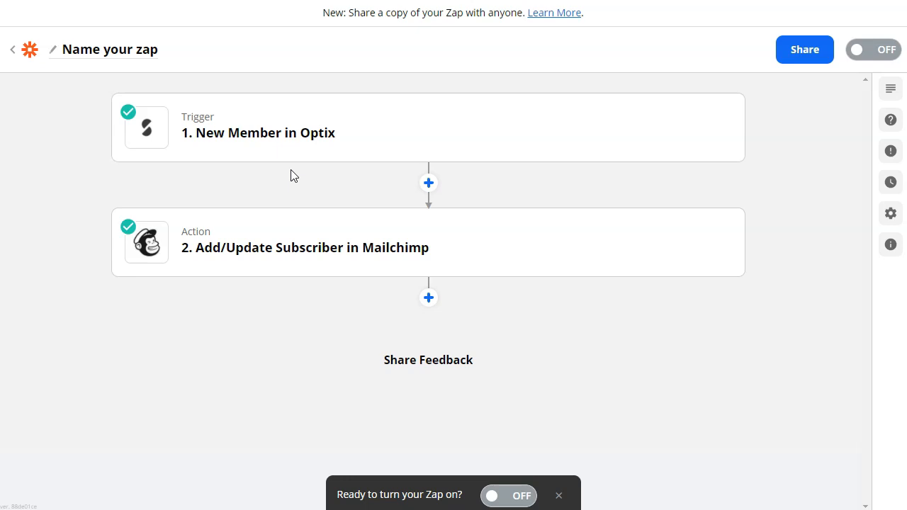
- Review the Mailchimp action's test results and close the step to reach 'Your Zap Is Ready!'
left_click(317, 130)
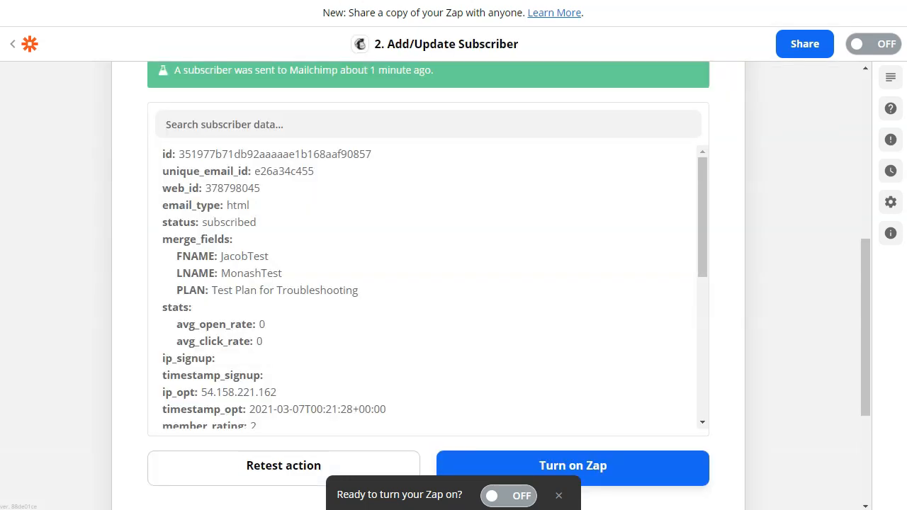
scroll(451, 203, "up", 6)
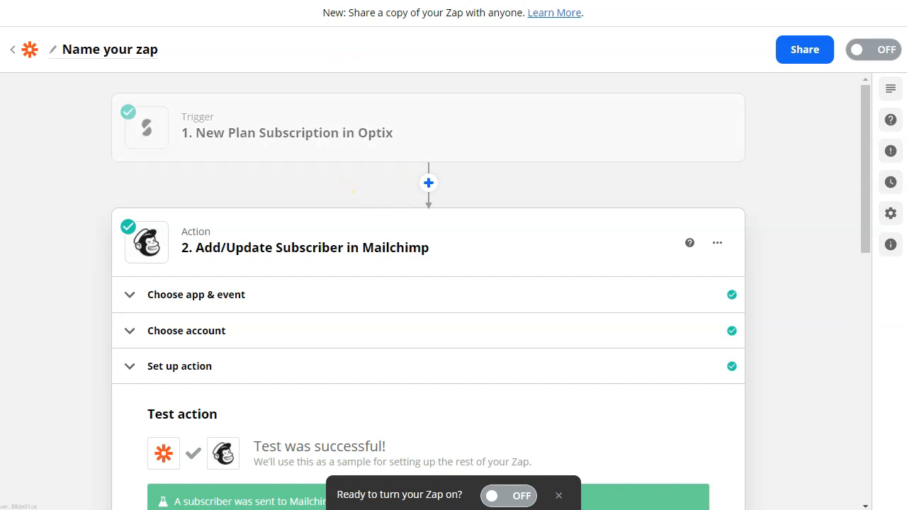
scroll(371, 168, "down", 10)
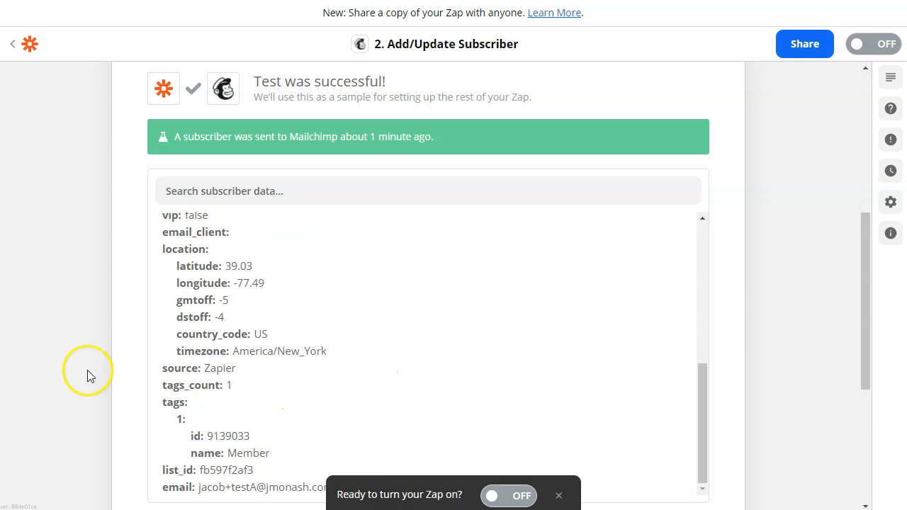
scroll(356, 324, "down", 4)
left_click(357, 324)
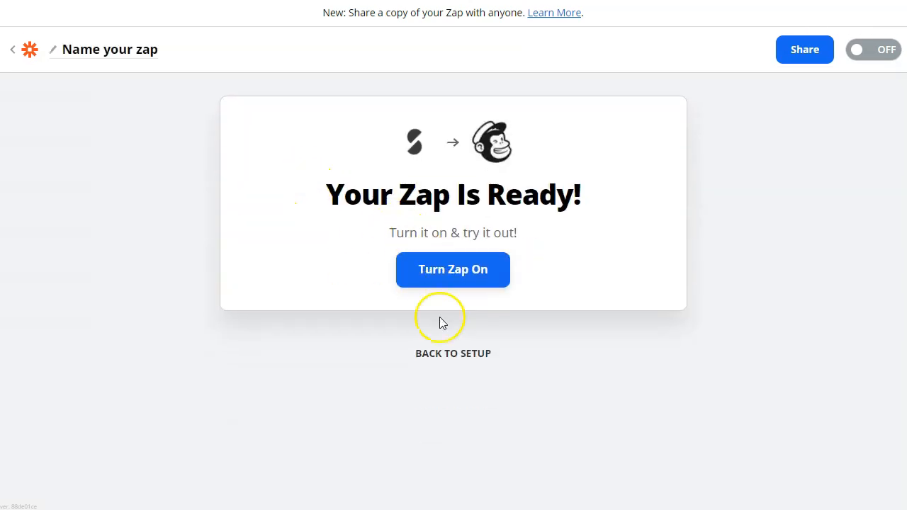
- Return to the Zap setup and expand the New Plan Subscription trigger step
left_click(441, 350)
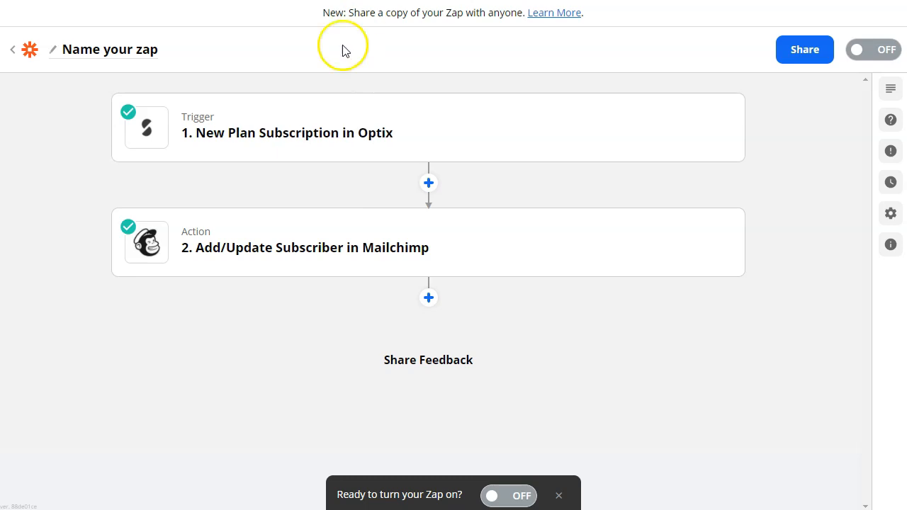
mouse_move(310, 115)
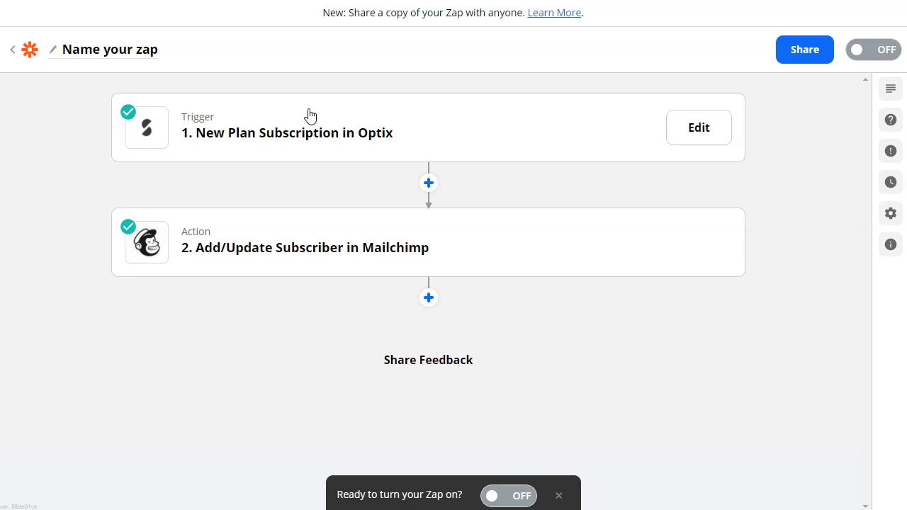
left_click(299, 138)
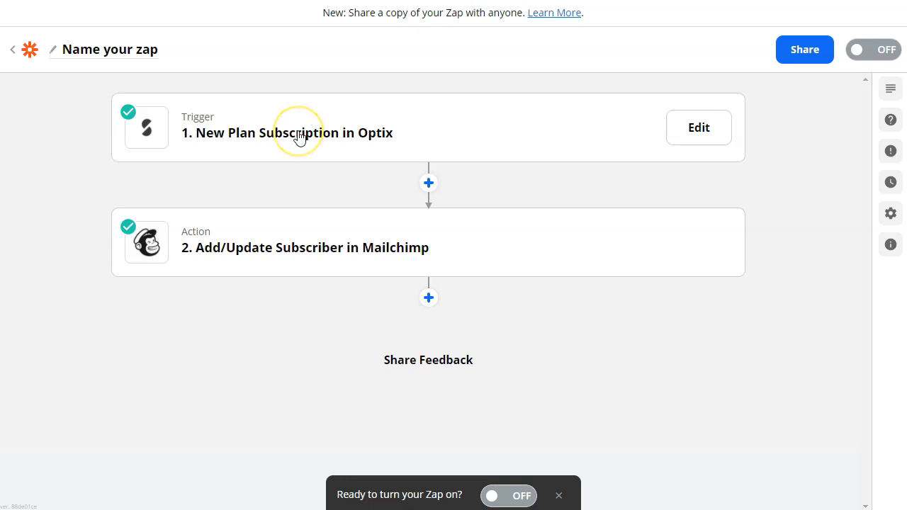